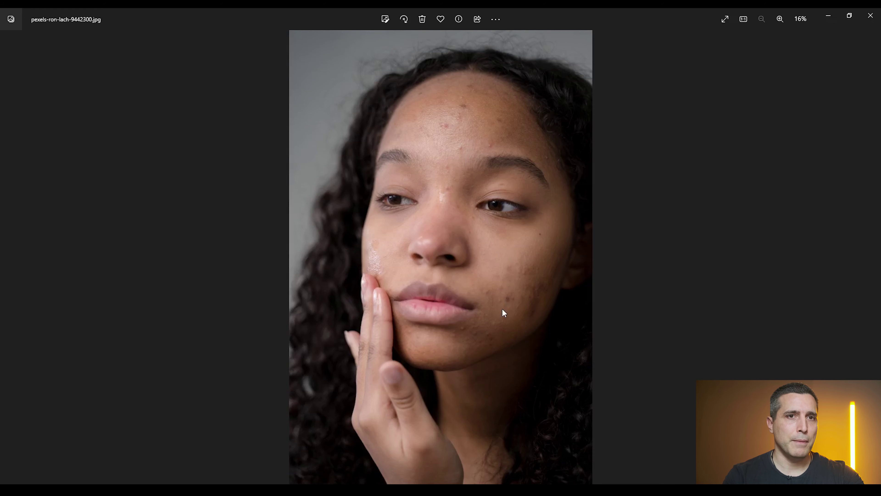
- Zoom into the portrait in Microsoft Photos
{"action": "scroll", "coordinate": [467, 184], "scroll_direction": "up", "scroll_amount": 2}
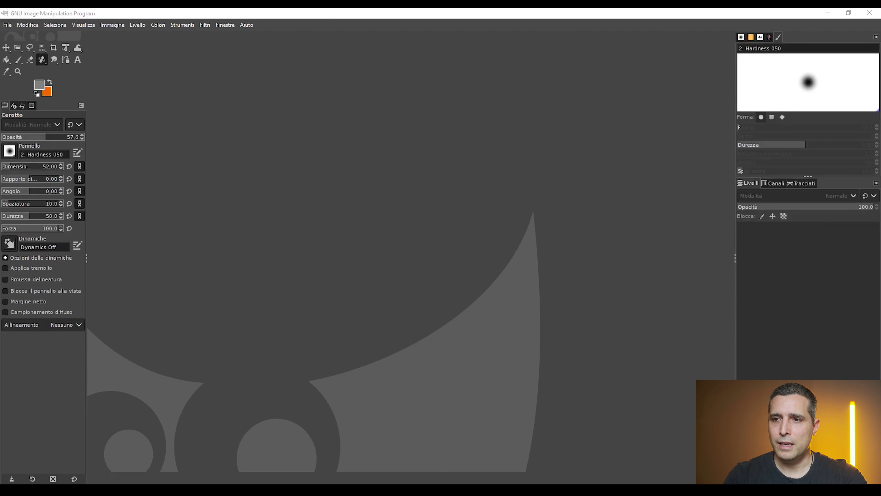
- Convert the portrait to built-in sRGB and rename its layer 'Base'
{"action": "left_click_drag", "start_coordinate": [606, 74], "coordinate": [453, 100]}
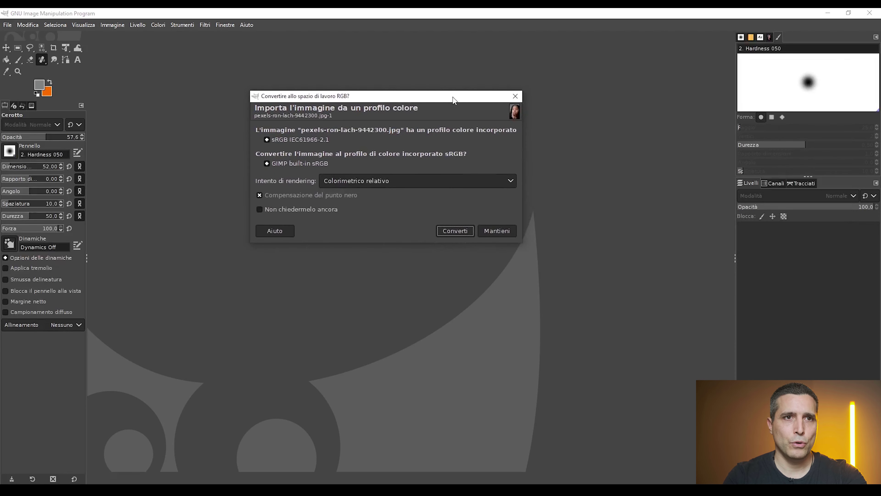
{"action": "left_click", "coordinate": [456, 232]}
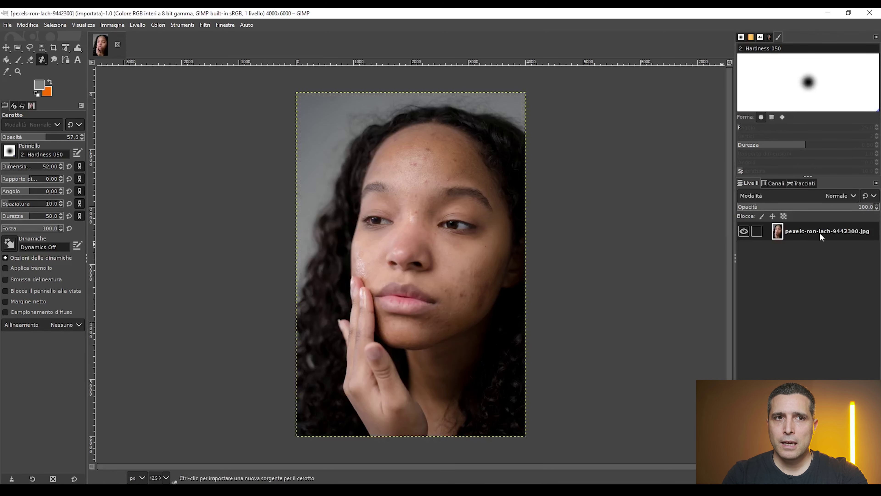
{"action": "double_click", "coordinate": [821, 231]}
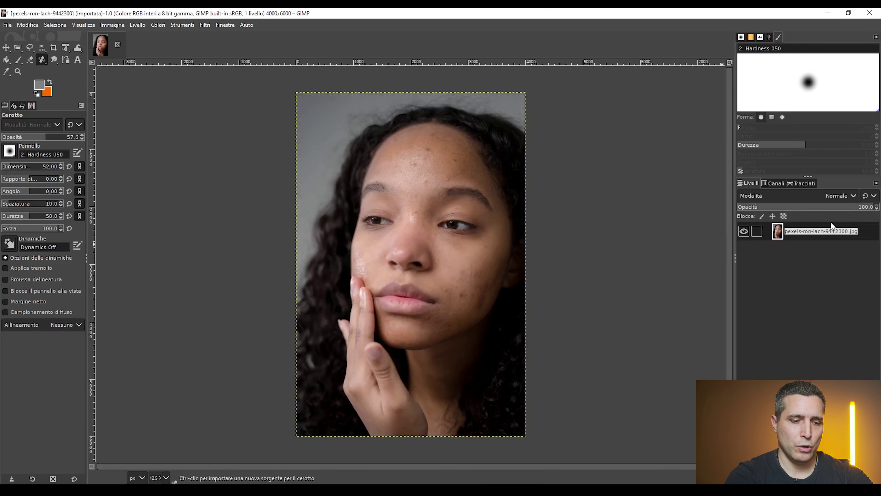
{"action": "type", "text": "Base"}
{"action": "key", "text": "Return"}
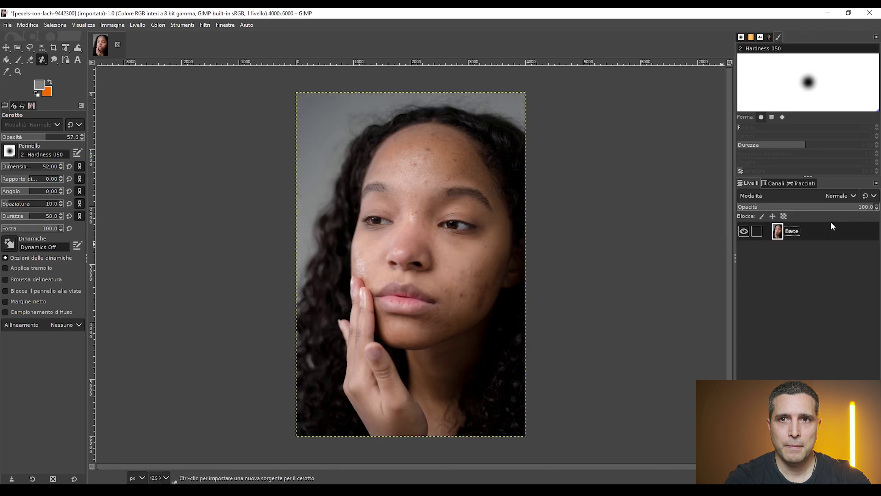
- Duplicate the Base layer and start naming the copy 'Ritocco'
{"action": "right_click", "coordinate": [821, 237]}
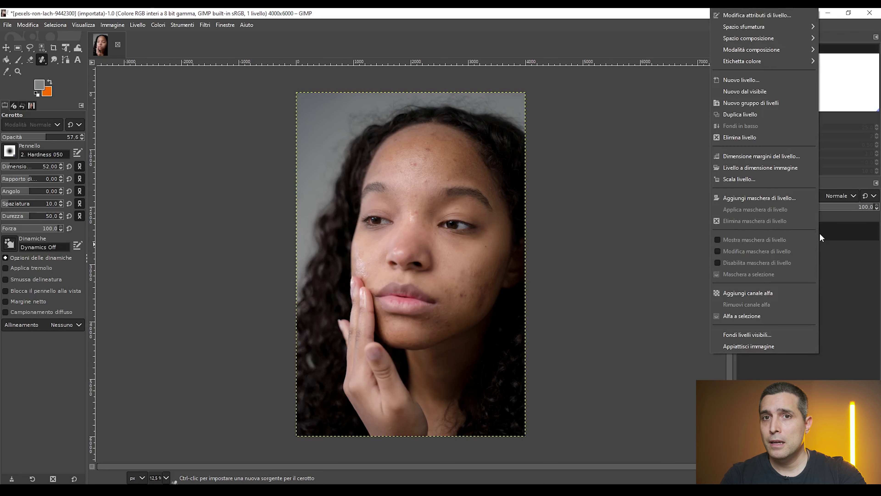
{"action": "left_click", "coordinate": [805, 117]}
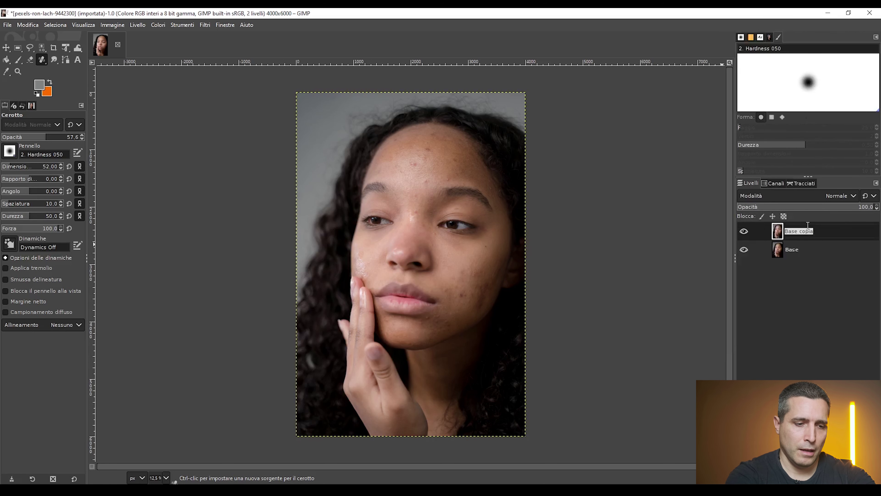
{"action": "type", "text": "Ritocco"}
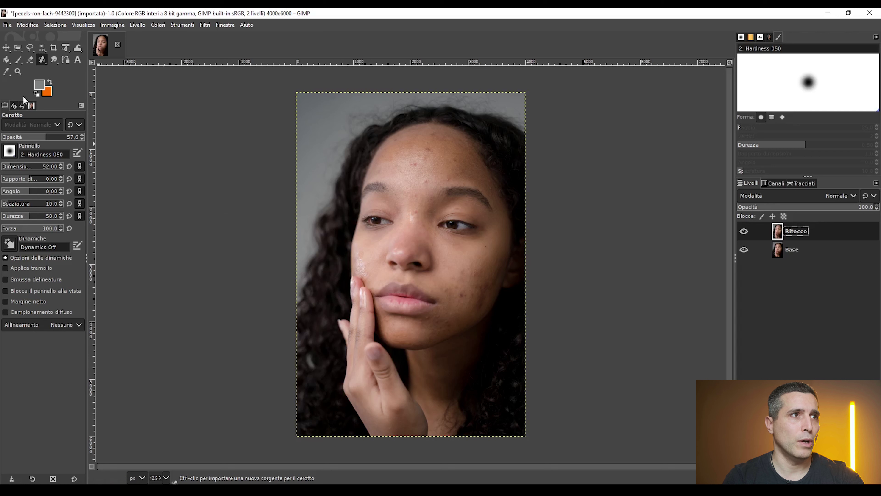
- Select the Heal (Cerotto) tool, zoom to 50% on the cheek beside the lips
{"action": "left_click", "coordinate": [43, 60]}
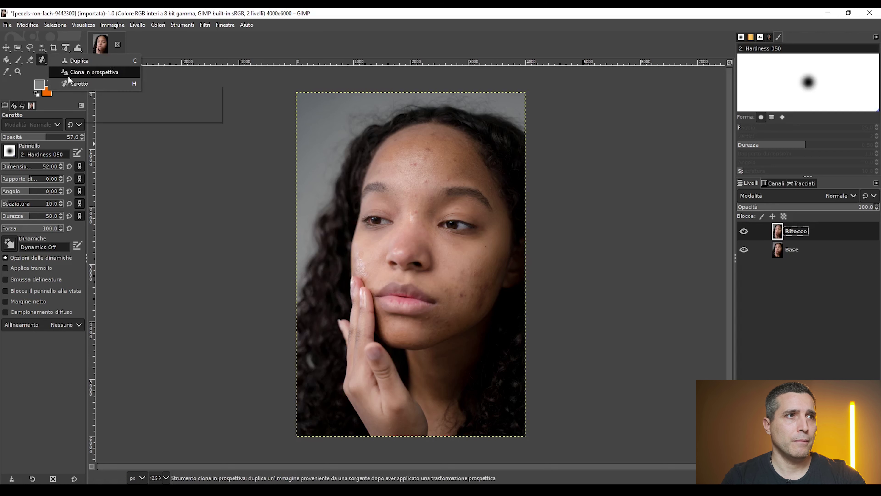
{"action": "left_click", "coordinate": [73, 84]}
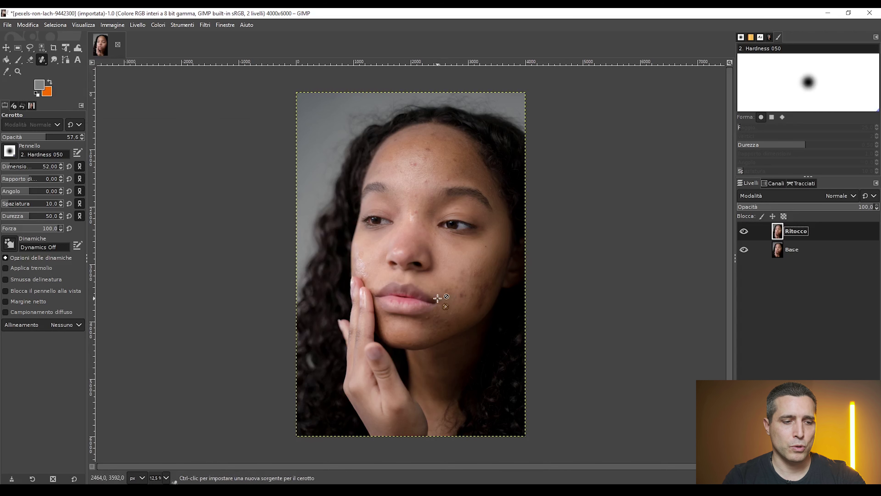
{"action": "key", "text": "z"}
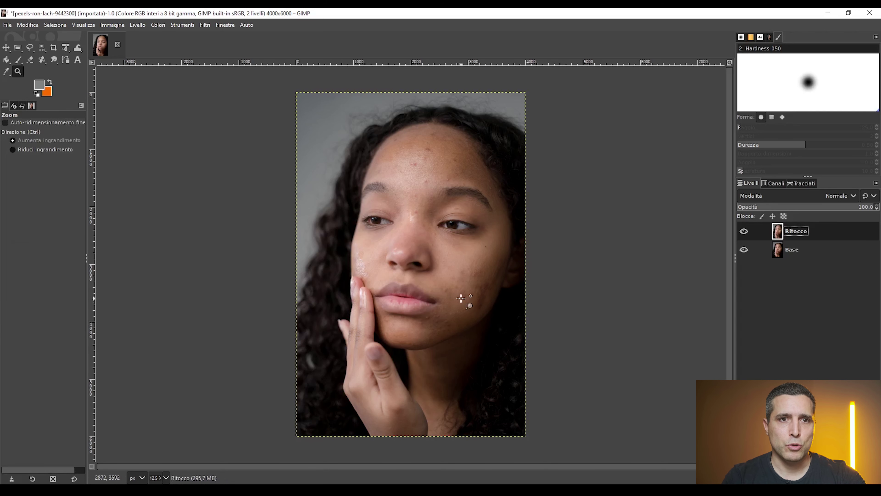
{"action": "left_click", "coordinate": [463, 296]}
{"action": "left_click", "coordinate": [463, 296]}
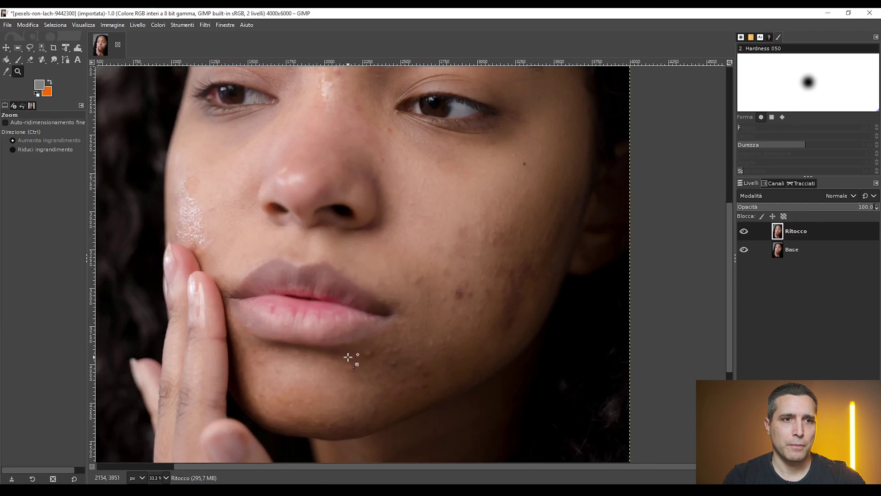
{"action": "left_click", "coordinate": [456, 295]}
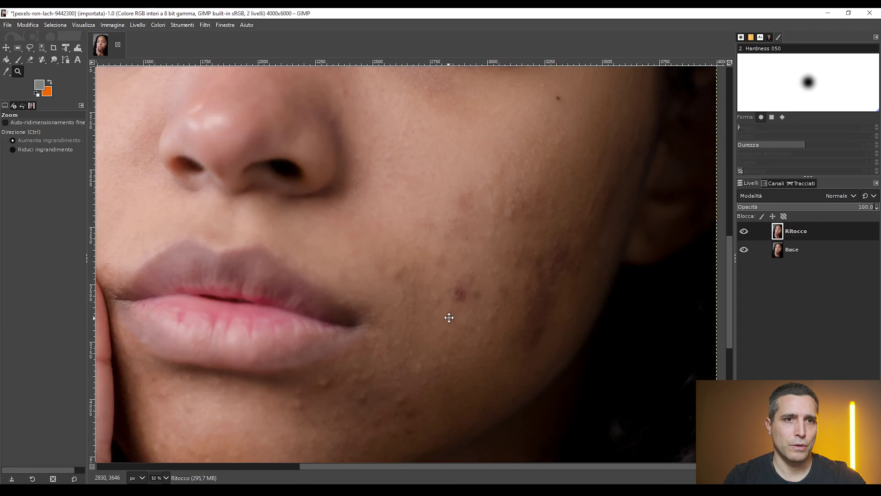
{"action": "scroll", "coordinate": [451, 278], "scroll_direction": "down", "scroll_amount": 3}
{"action": "scroll", "coordinate": [451, 250], "scroll_direction": "down", "scroll_amount": 1}
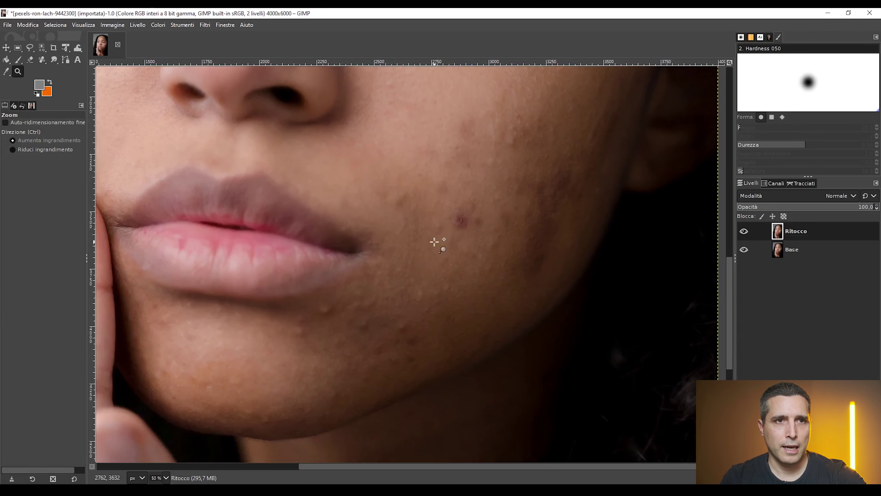
{"action": "key", "text": "h"}
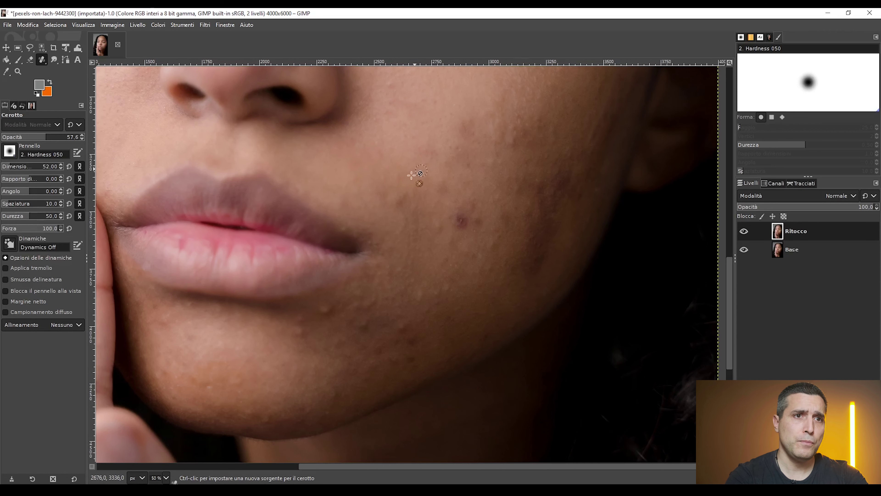
- Heal the dark spot, red blemish and higher spot on the cheek from clean skin
{"action": "left_click", "coordinate": [375, 181], "text": "ctrl"}
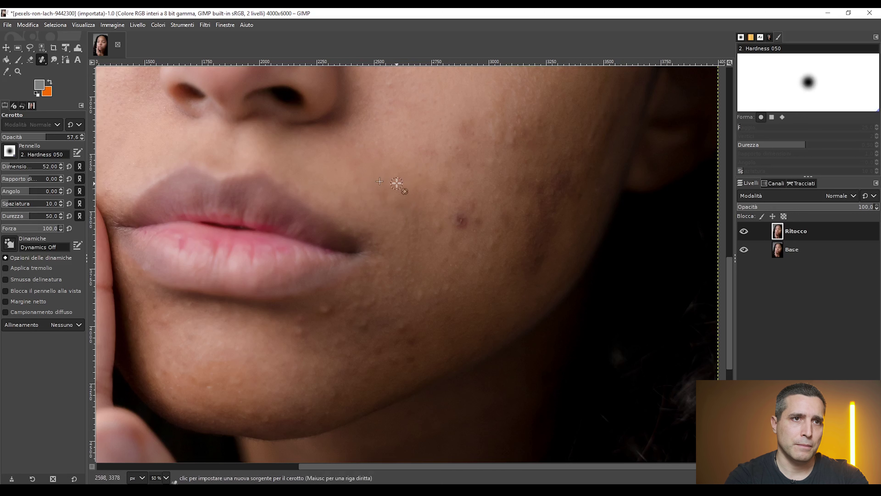
{"action": "left_click", "coordinate": [377, 173], "text": "ctrl"}
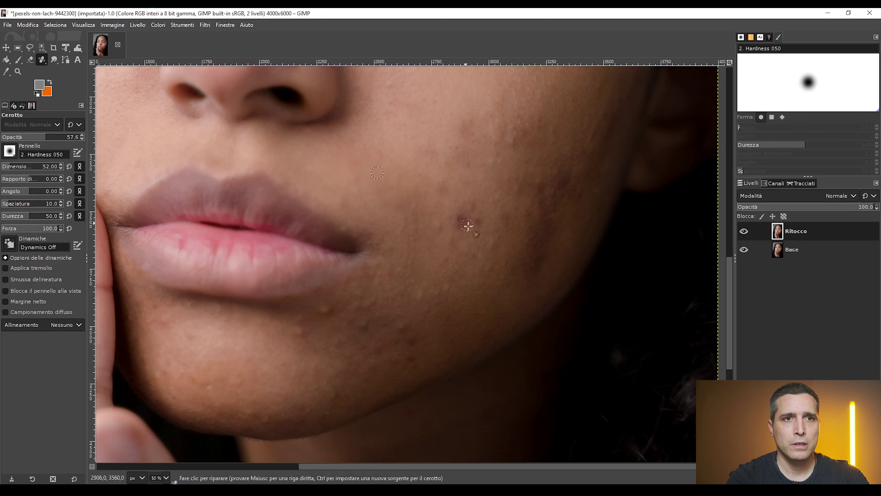
{"action": "left_click", "coordinate": [432, 243], "text": "ctrl"}
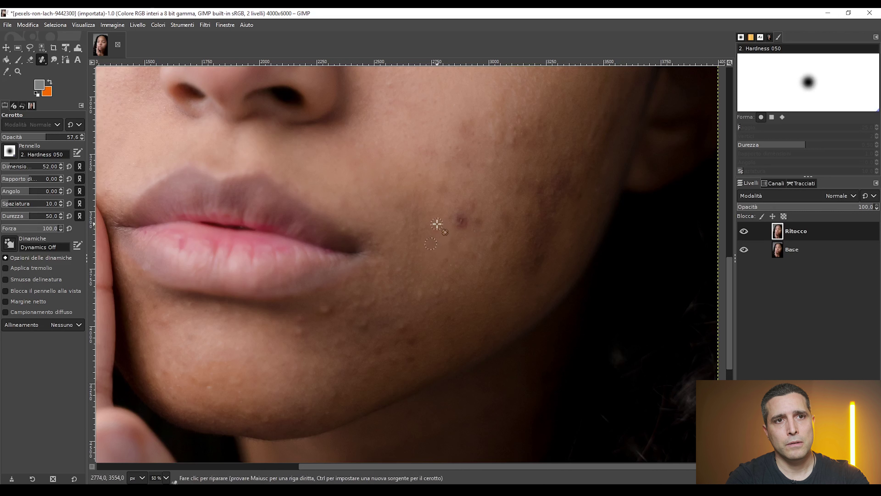
{"action": "left_click", "coordinate": [440, 217], "text": "ctrl"}
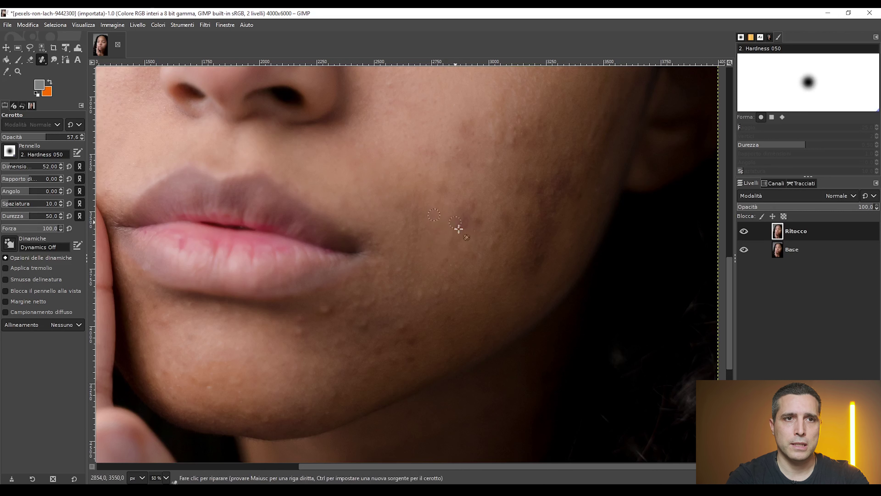
{"action": "left_click", "coordinate": [446, 212], "text": "ctrl"}
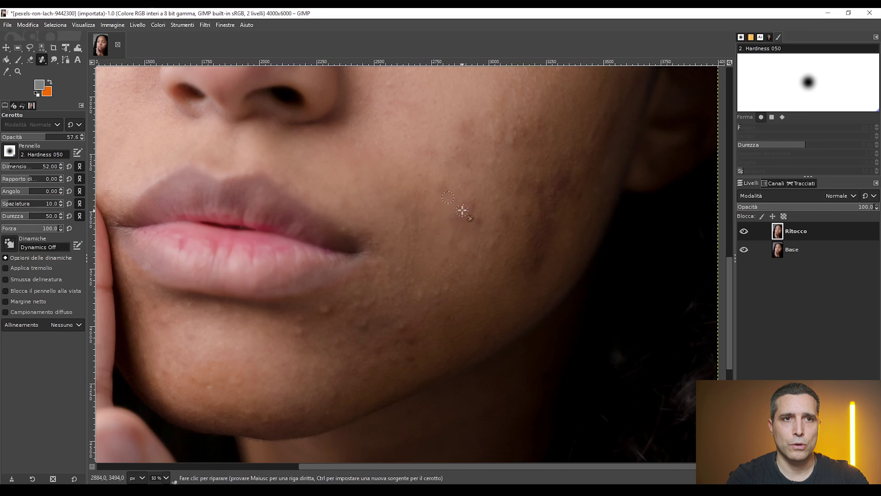
{"action": "left_click", "coordinate": [405, 176], "text": "ctrl"}
{"action": "left_click", "coordinate": [402, 151], "text": "ctrl"}
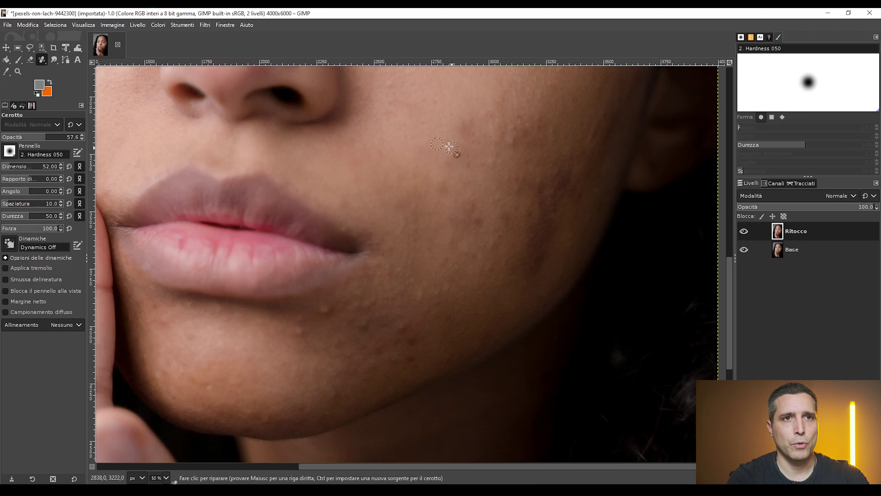
{"action": "left_click", "coordinate": [442, 142], "text": "ctrl"}
- Heal the bumps and a blemish on the chin, resampling clean chin skin
{"action": "left_click", "coordinate": [282, 340], "text": "ctrl"}
{"action": "left_click", "coordinate": [288, 336], "text": "ctrl"}
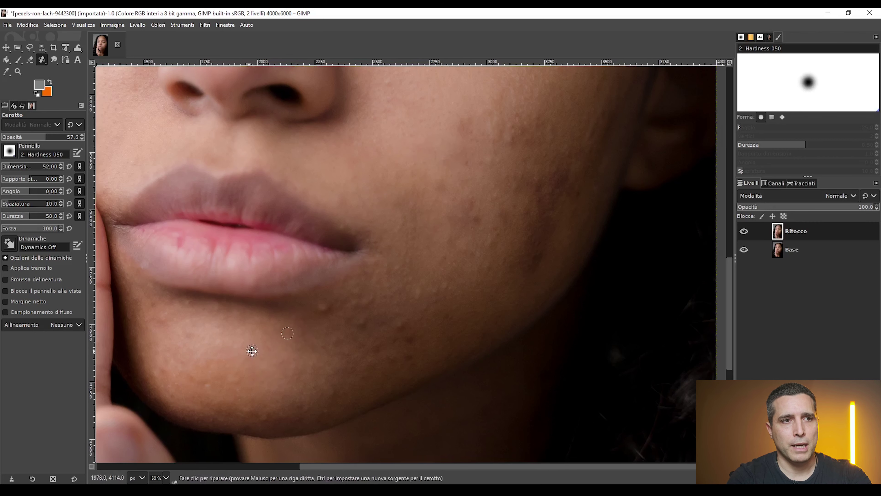
{"action": "left_click_drag", "start_coordinate": [252, 351], "coordinate": [332, 296]}
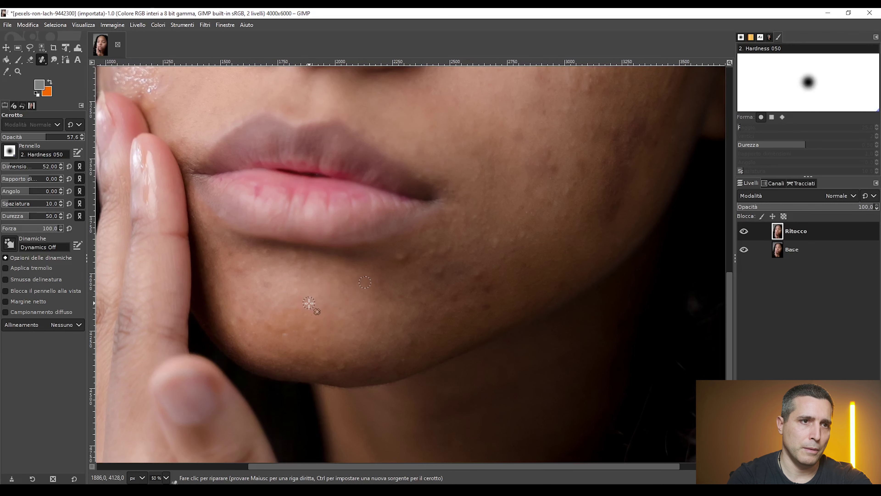
{"action": "key", "text": "ctrl"}
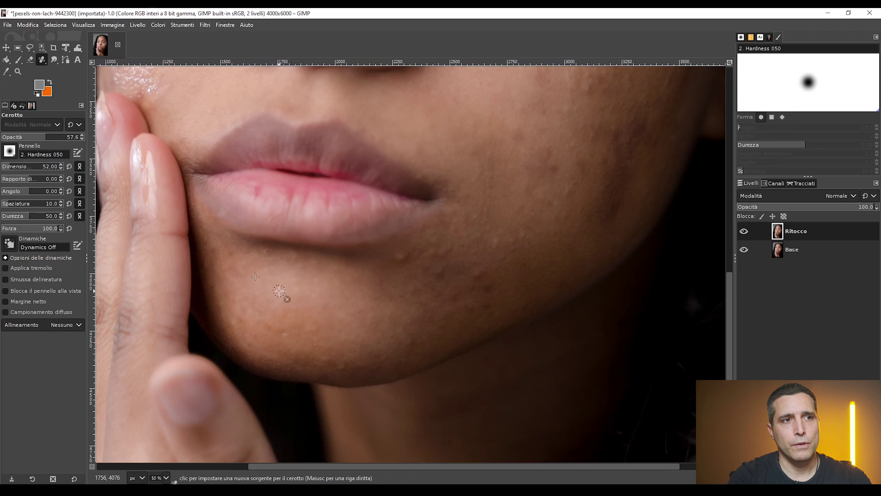
{"action": "left_click", "coordinate": [271, 275], "text": "ctrl"}
{"action": "key", "text": "ctrl"}
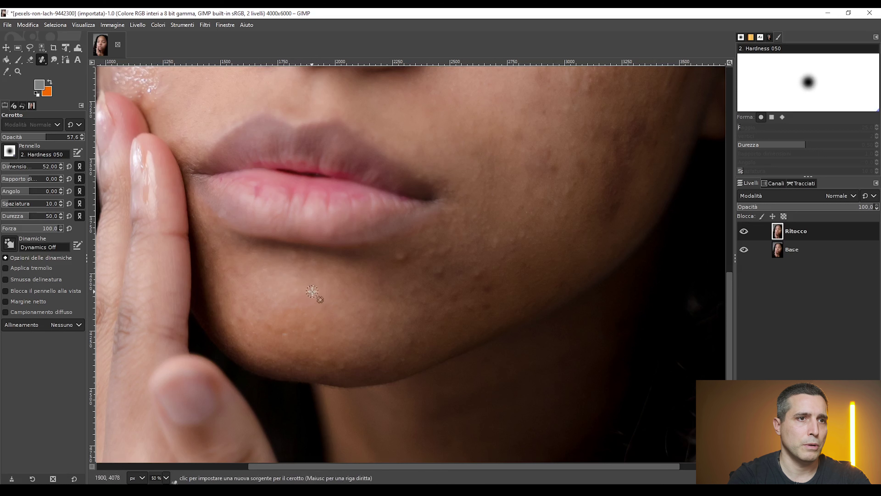
{"action": "left_click", "coordinate": [317, 277], "text": "ctrl"}
{"action": "left_click", "coordinate": [293, 304], "text": "ctrl"}
{"action": "left_click", "coordinate": [293, 315], "text": "ctrl"}
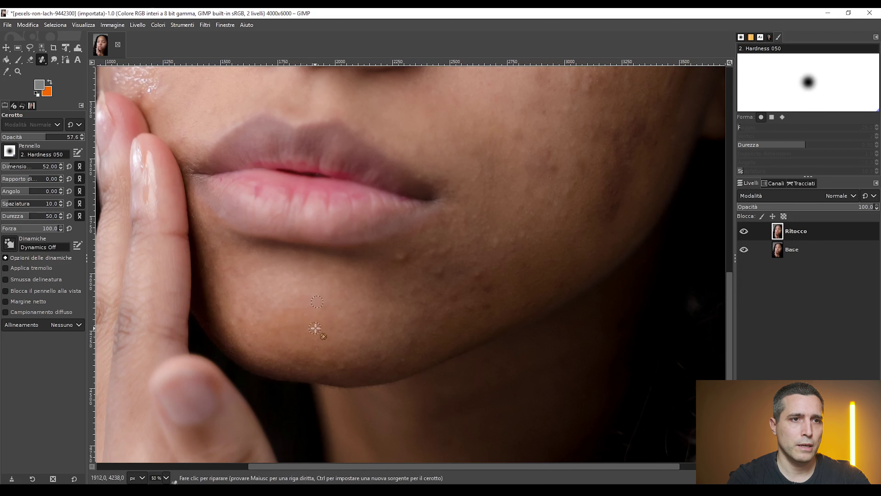
{"action": "left_click", "coordinate": [271, 304], "text": "ctrl"}
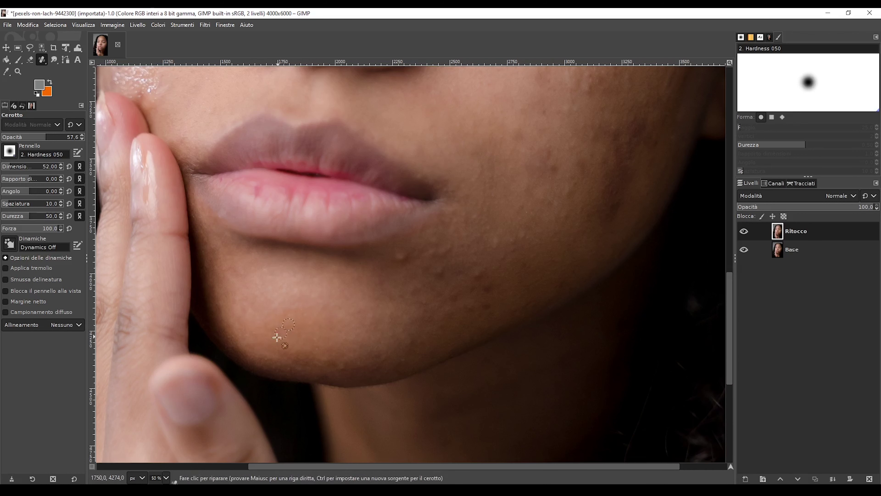
- Heal the remaining chin blemishes and spots below the lower lip
{"action": "left_click", "coordinate": [336, 335], "text": "ctrl"}
{"action": "left_click", "coordinate": [358, 309], "text": "ctrl"}
{"action": "left_click", "coordinate": [393, 325], "text": "ctrl"}
{"action": "left_click", "coordinate": [516, 266], "text": "ctrl"}
{"action": "left_click", "coordinate": [499, 291], "text": "ctrl"}
{"action": "left_click", "coordinate": [489, 262], "text": "ctrl"}
- Heal three more blemishes across the cheek
{"action": "scroll", "coordinate": [534, 238], "scroll_direction": "up", "scroll_amount": 3}
{"action": "scroll", "coordinate": [534, 239], "scroll_direction": "right", "scroll_amount": 5}
{"action": "left_click", "coordinate": [291, 203], "text": "ctrl"}
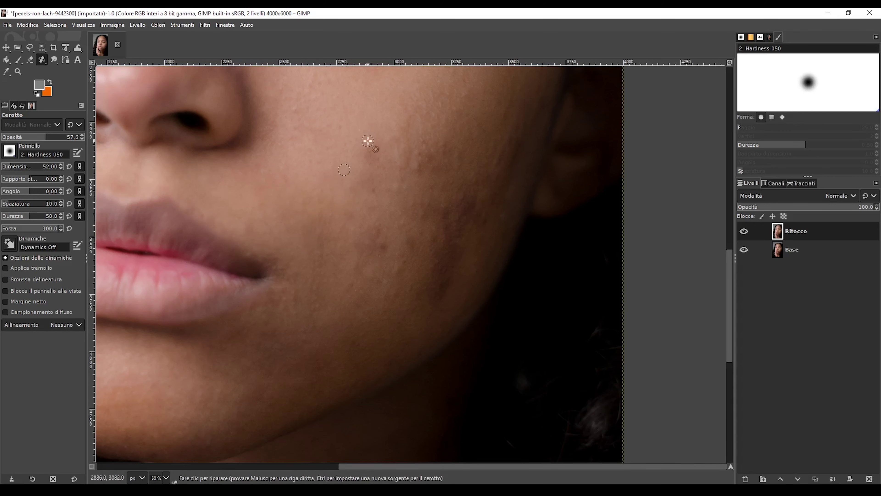
{"action": "left_click", "coordinate": [368, 306], "text": "ctrl"}
{"action": "left_click", "coordinate": [359, 170], "text": "ctrl"}
- Sample clean skin between the eyes and heal two dark forehead blemishes
{"action": "scroll", "coordinate": [434, 195], "scroll_direction": "down", "scroll_amount": 1}
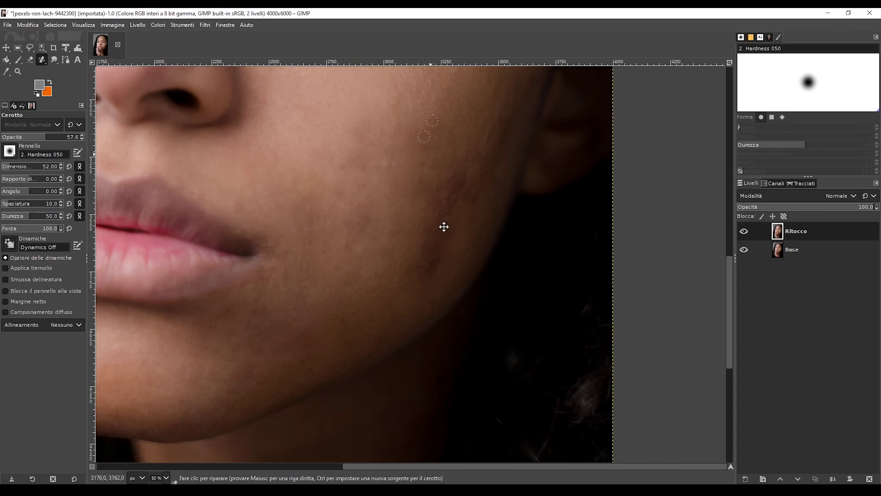
{"action": "scroll", "coordinate": [445, 226], "scroll_direction": "up", "scroll_amount": 5}
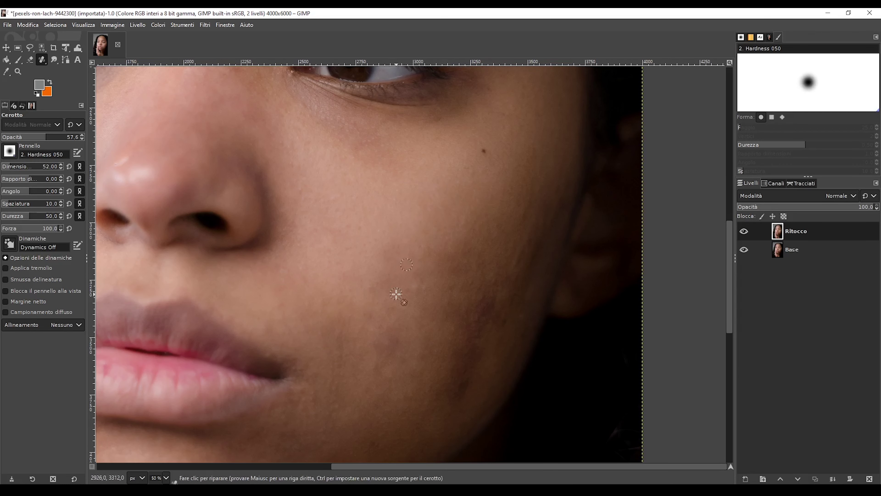
{"action": "scroll", "coordinate": [448, 146], "scroll_direction": "right", "scroll_amount": 2}
{"action": "scroll", "coordinate": [448, 146], "scroll_direction": "up", "scroll_amount": 1}
{"action": "scroll", "coordinate": [440, 253], "scroll_direction": "up", "scroll_amount": 9}
{"action": "scroll", "coordinate": [440, 253], "scroll_direction": "left", "scroll_amount": 3}
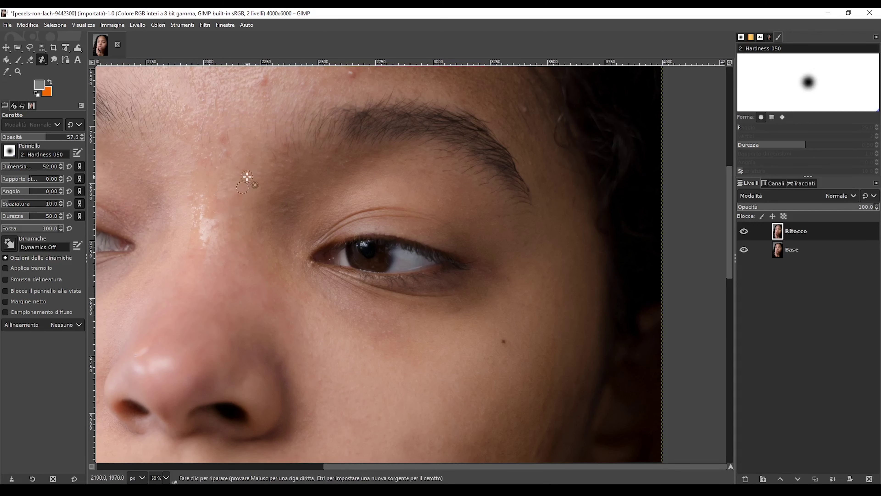
{"action": "scroll", "coordinate": [374, 325], "scroll_direction": "up", "scroll_amount": 9}
{"action": "scroll", "coordinate": [374, 325], "scroll_direction": "left", "scroll_amount": 7}
{"action": "left_click", "coordinate": [364, 298], "text": "ctrl"}
{"action": "scroll", "coordinate": [373, 325], "scroll_direction": "down", "scroll_amount": 15}
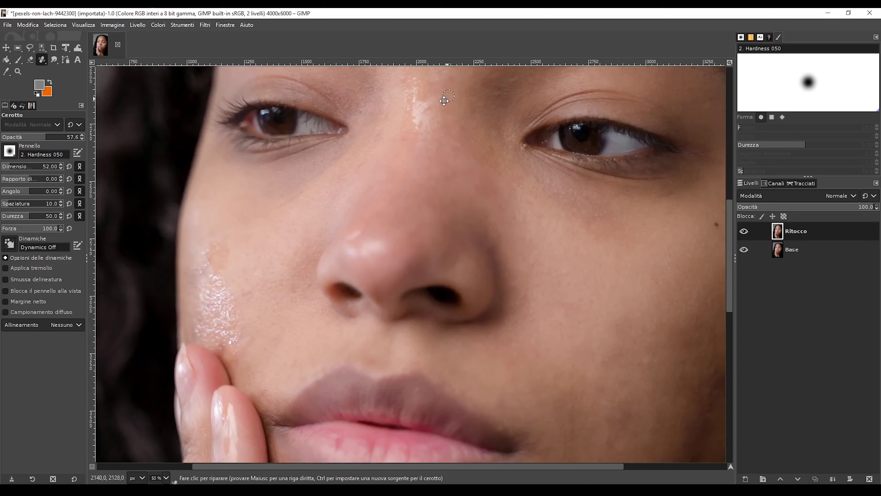
{"action": "scroll", "coordinate": [601, 328], "scroll_direction": "up", "scroll_amount": 17}
{"action": "scroll", "coordinate": [600, 328], "scroll_direction": "right", "scroll_amount": 4}
{"action": "left_click", "coordinate": [441, 199]}
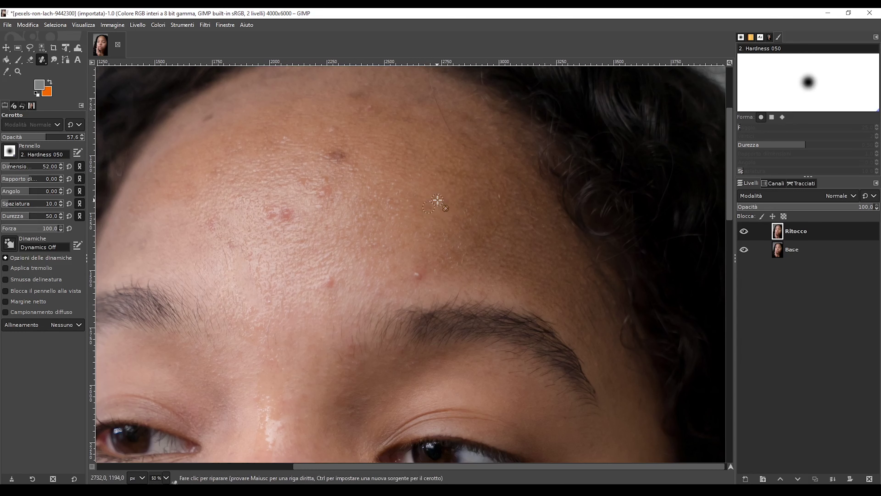
{"action": "left_click", "coordinate": [339, 155]}
- Heal the red forehead spots, one above the eyebrow and one near the hairline
{"action": "left_click", "coordinate": [203, 255], "text": "ctrl"}
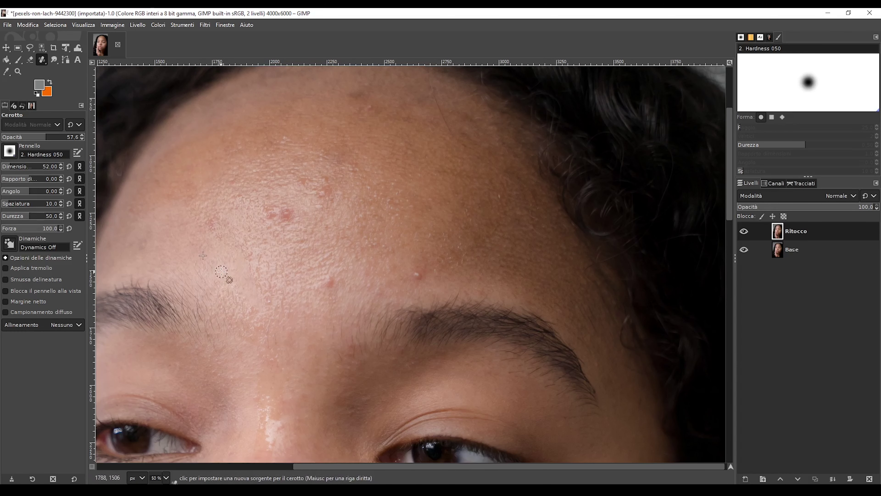
{"action": "left_click", "coordinate": [287, 215]}
{"action": "left_click", "coordinate": [329, 281]}
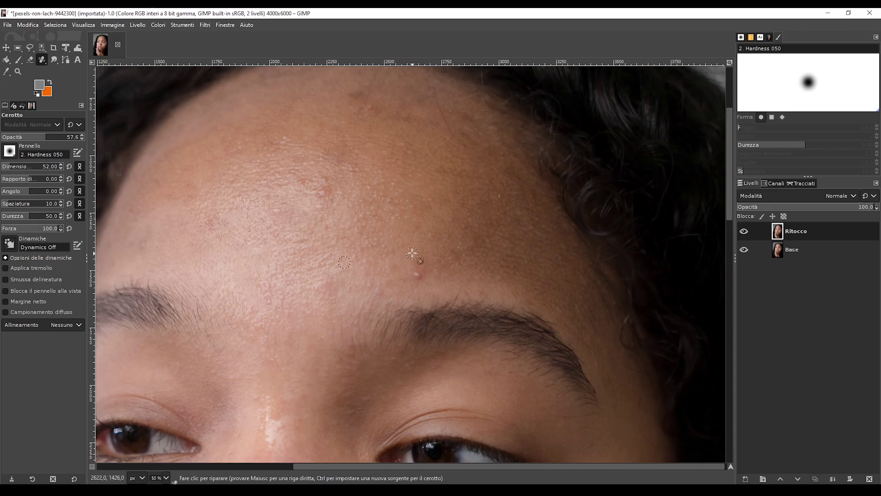
{"action": "left_click", "coordinate": [417, 276]}
{"action": "scroll", "coordinate": [443, 298], "scroll_direction": "up", "scroll_amount": 5}
{"action": "scroll", "coordinate": [442, 299], "scroll_direction": "left", "scroll_amount": 1}
{"action": "scroll", "coordinate": [443, 298], "scroll_direction": "right", "scroll_amount": 1}
{"action": "left_click", "coordinate": [421, 223], "text": "ctrl"}
{"action": "left_click", "coordinate": [455, 240], "text": "ctrl"}
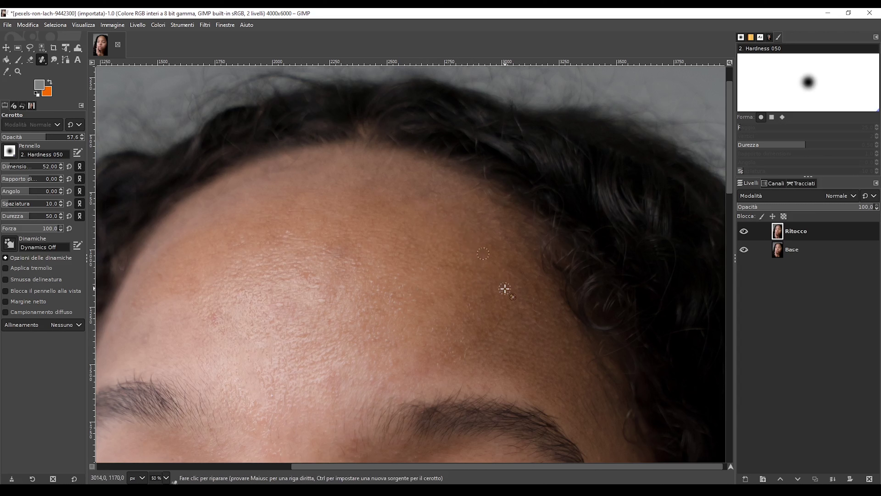
- Zoom out to 12.5% to see the whole portrait
{"action": "key", "text": "z"}
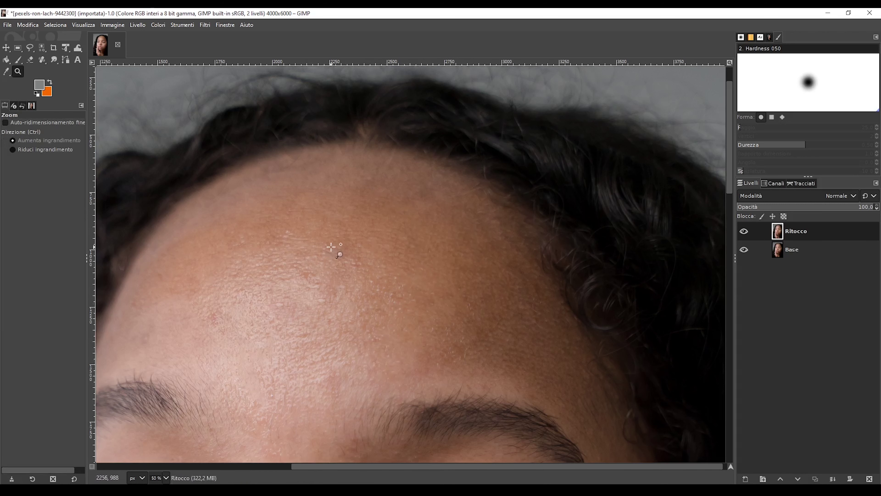
{"action": "left_click", "coordinate": [403, 249], "text": "ctrl"}
{"action": "left_click", "coordinate": [423, 278], "text": "ctrl"}
{"action": "left_click", "coordinate": [483, 278], "text": "ctrl"}
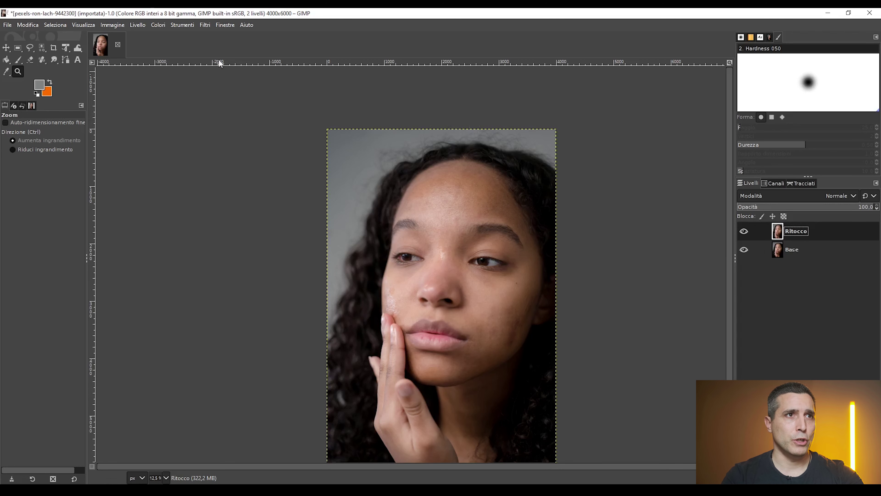
- Run Filtri > Miglioramento > Scomposizione-Wavelet with Scala set to 5
{"action": "left_click", "coordinate": [206, 25]}
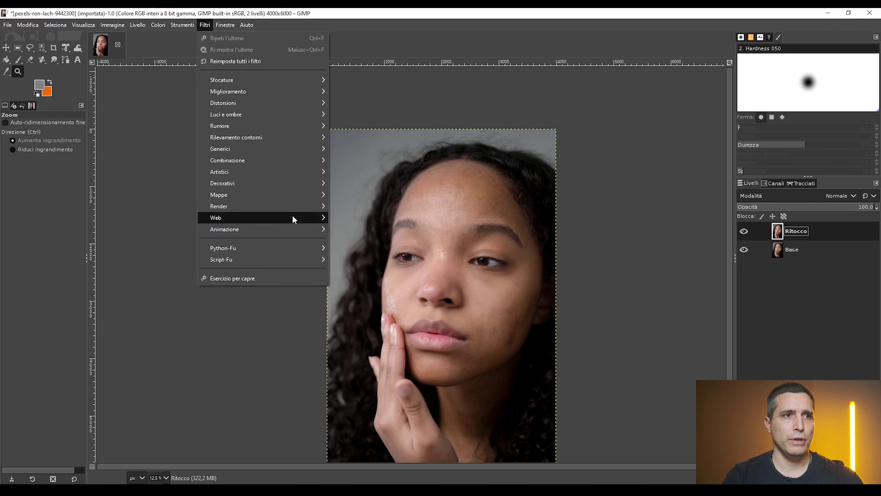
{"action": "mouse_move", "coordinate": [228, 91]}
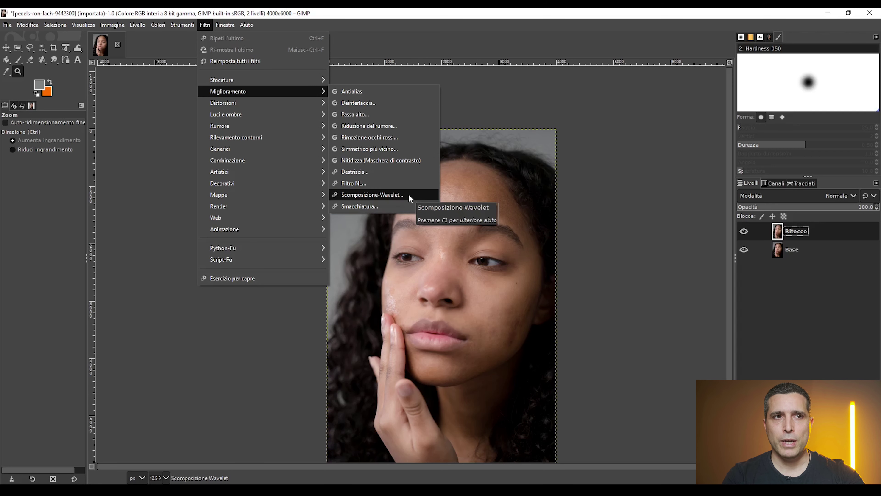
{"action": "left_click", "coordinate": [408, 194]}
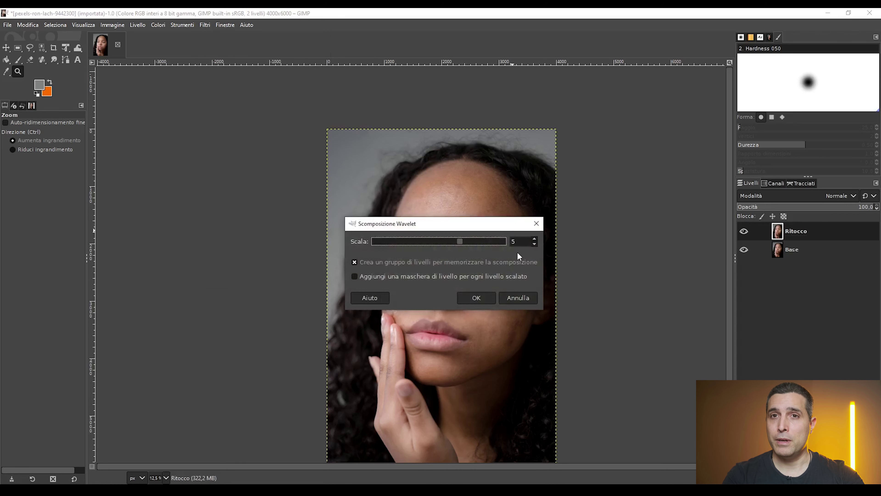
{"action": "left_click", "coordinate": [478, 297]}
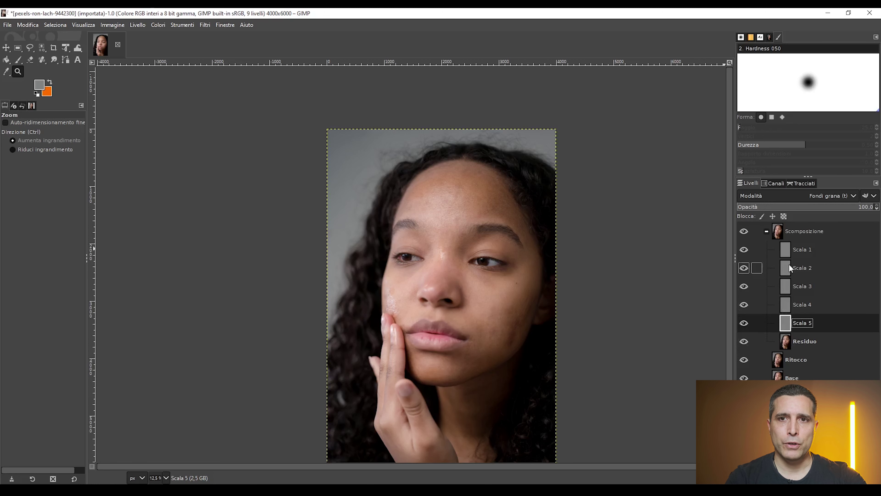
- Hide Scala 4, 3 and 2, show them again, then hide Residuo
{"action": "left_click", "coordinate": [745, 305]}
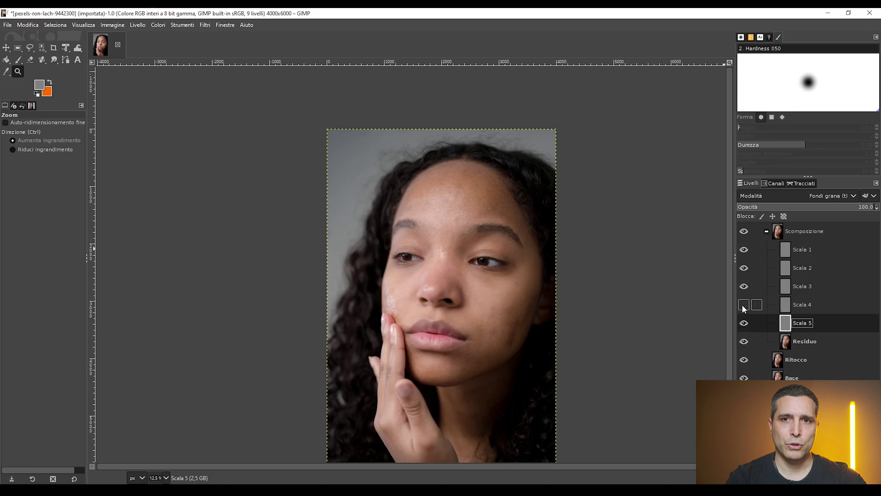
{"action": "left_click", "coordinate": [744, 287]}
{"action": "left_click", "coordinate": [745, 270]}
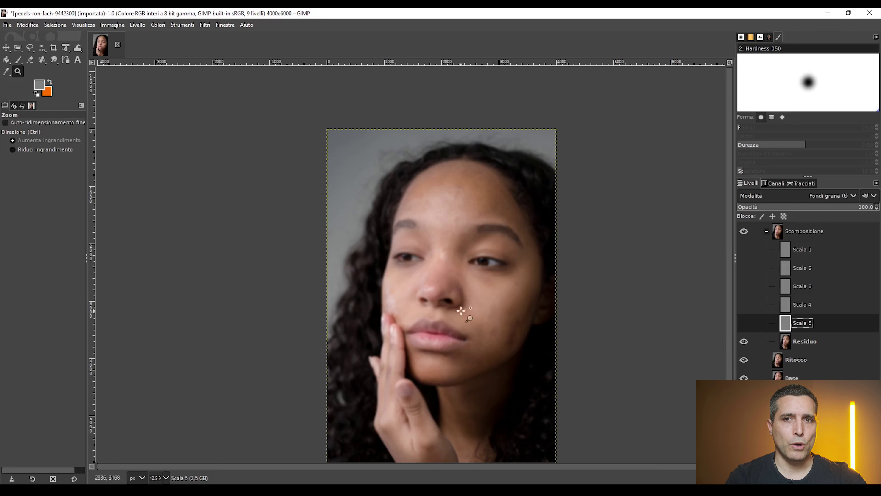
{"action": "left_click", "coordinate": [745, 306]}
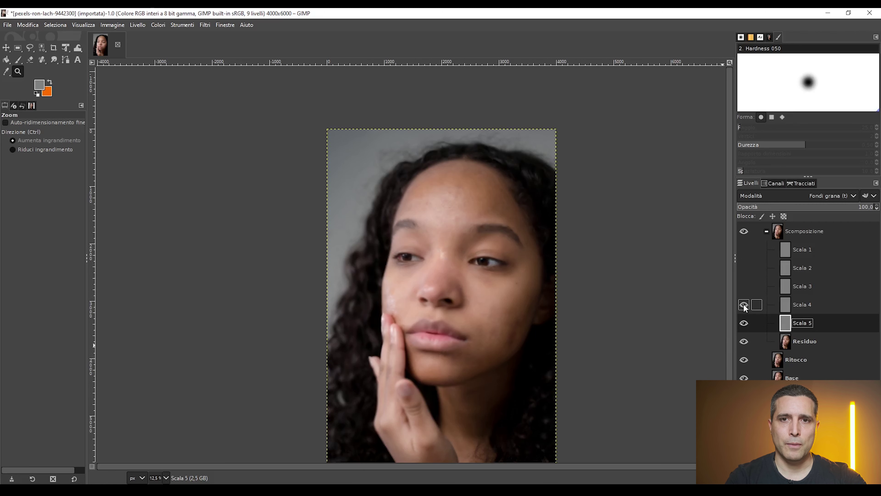
{"action": "left_click", "coordinate": [745, 255]}
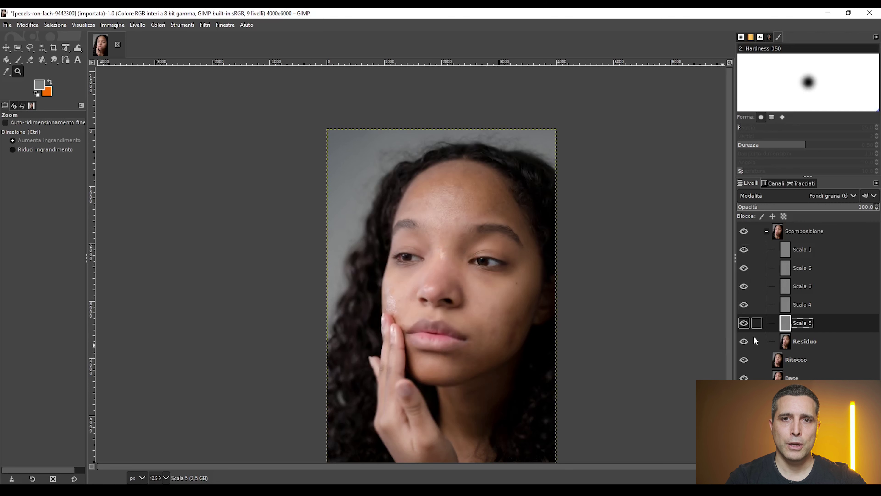
{"action": "left_click", "coordinate": [740, 341]}
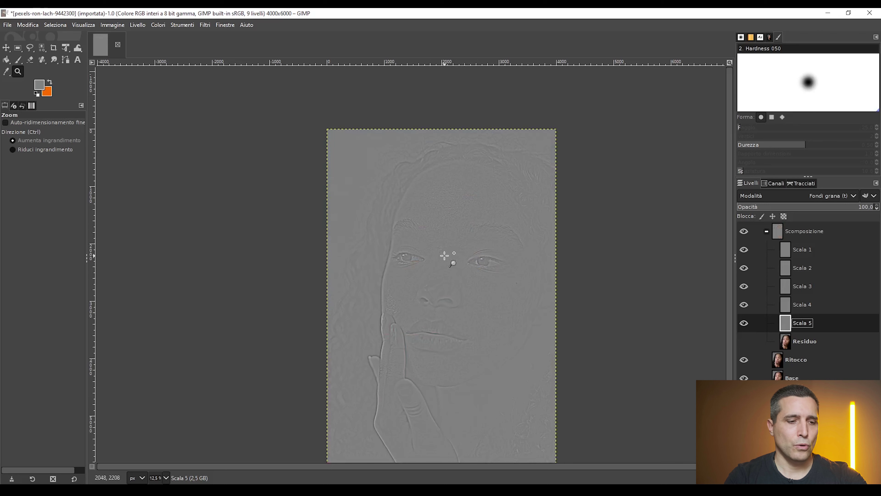
- Zoom in on the grey face detail and hide Scala 5 through Scala 2
{"action": "left_click", "coordinate": [449, 275]}
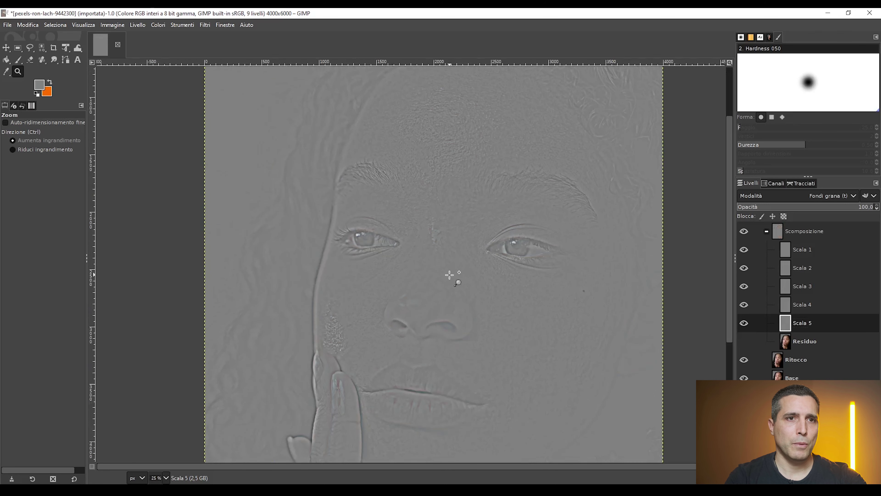
{"action": "left_click", "coordinate": [449, 274]}
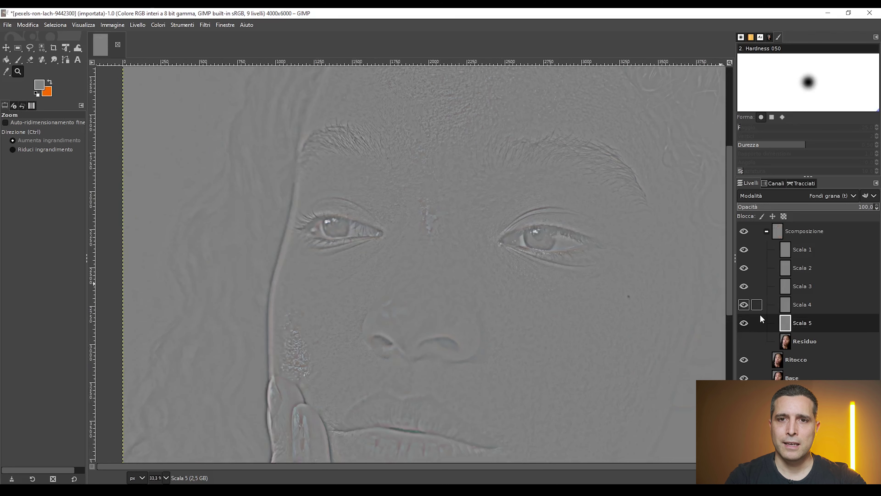
{"action": "left_click", "coordinate": [745, 323]}
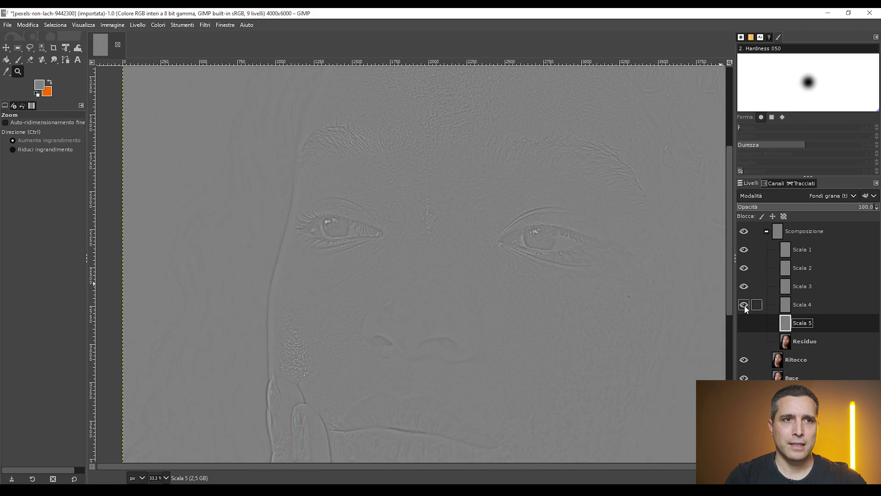
{"action": "left_click_drag", "start_coordinate": [745, 305], "coordinate": [746, 272]}
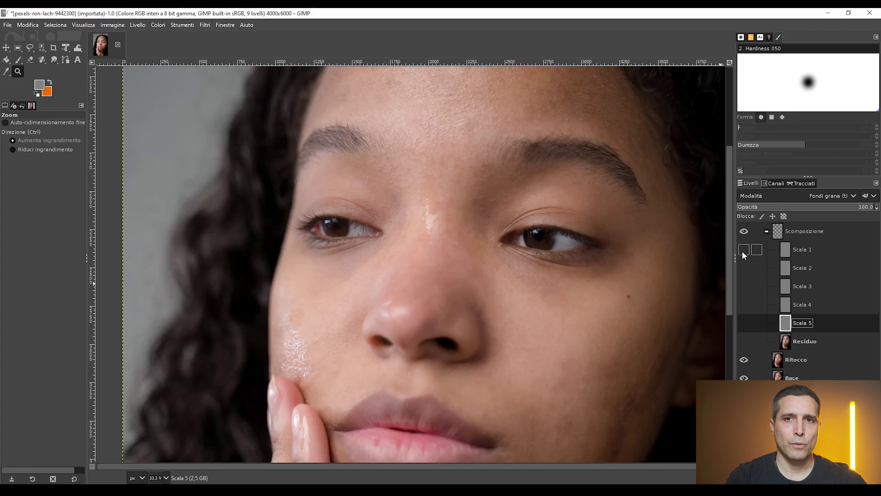
- Show Scala 1–4 again, hide Ritocco, and rename the fifth scale layer 'Scala 5'
{"action": "left_click_drag", "start_coordinate": [742, 251], "coordinate": [742, 336]}
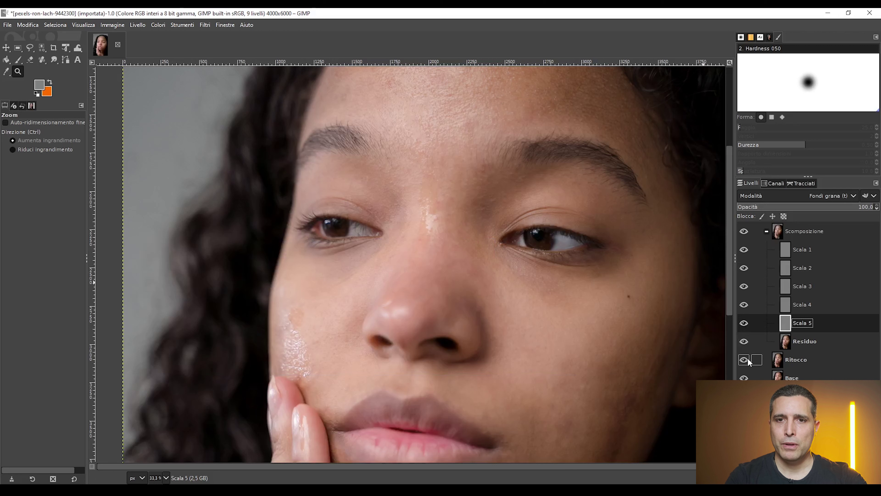
{"action": "left_click", "coordinate": [741, 361]}
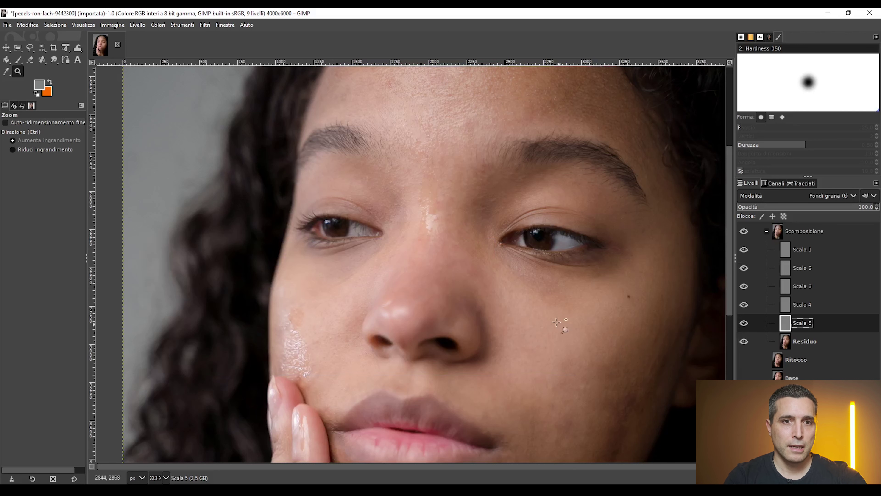
{"action": "key", "text": "BackSpace"}
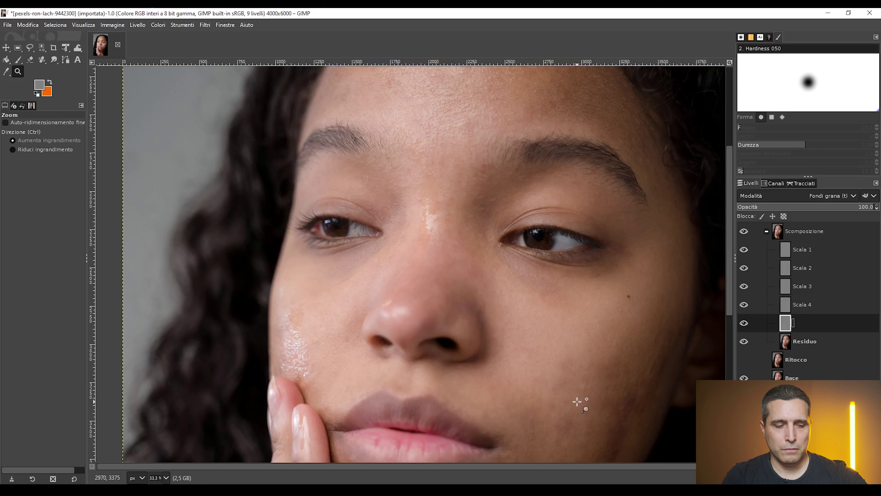
{"action": "type", "text": "Scala 5"}
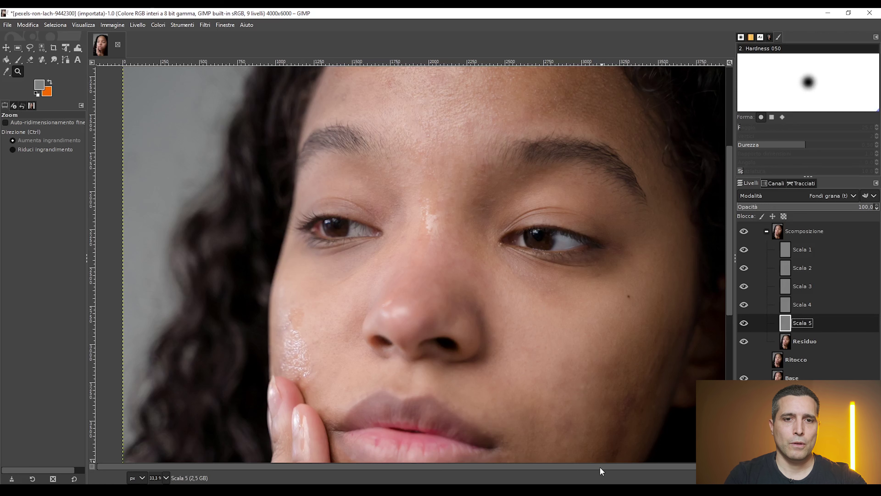
- Zoom out to the whole portrait and make Residuo the active layer
{"action": "scroll", "coordinate": [665, 463], "scroll_direction": "right", "scroll_amount": 1}
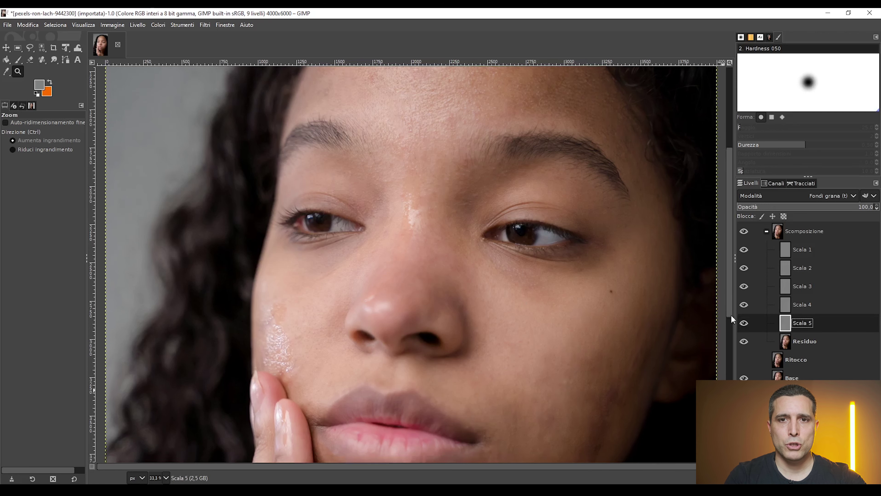
{"action": "scroll", "coordinate": [731, 315], "scroll_direction": "down", "scroll_amount": 3}
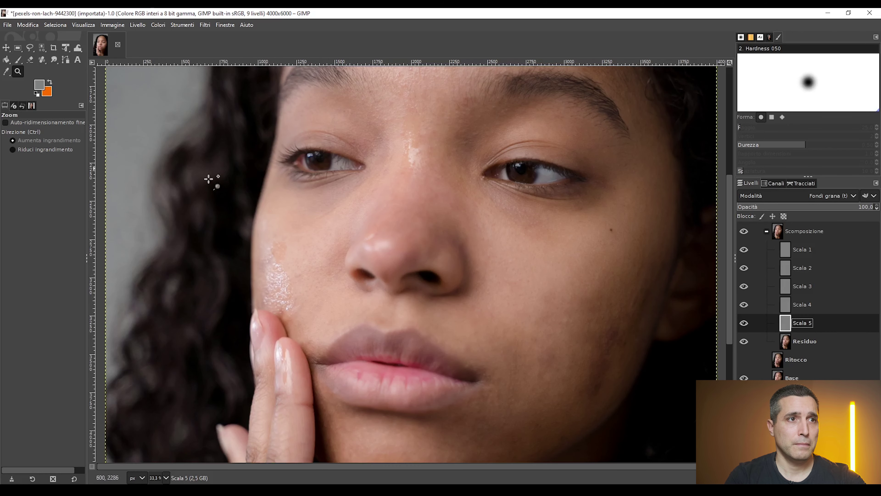
{"action": "left_click", "coordinate": [476, 295], "text": "ctrl"}
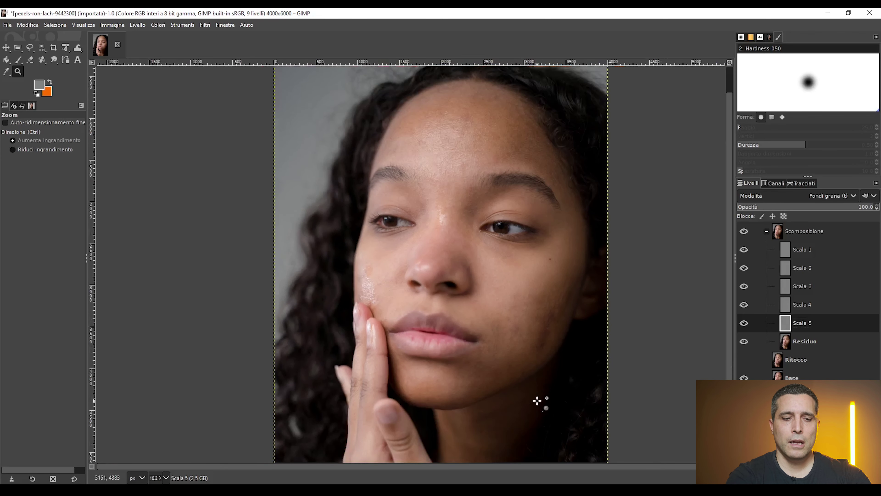
{"action": "left_click", "coordinate": [829, 342]}
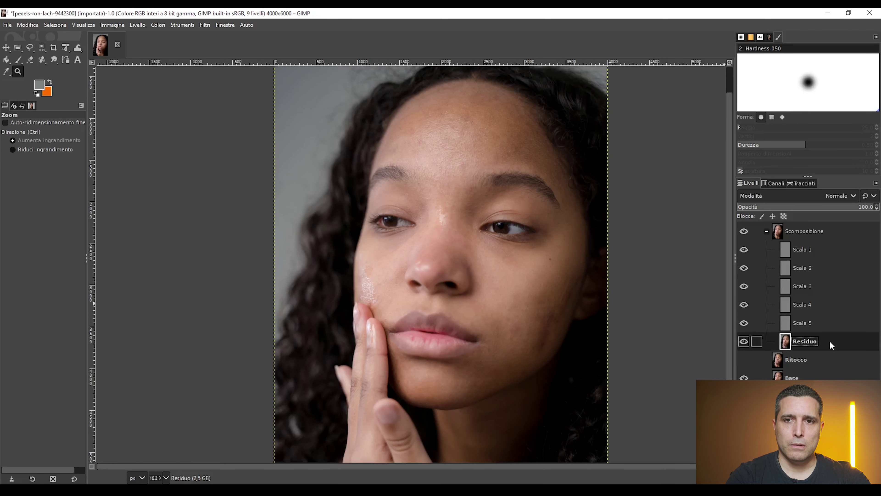
- Lasso the right cheek and under-eye area with Free Select on Residuo
{"action": "left_click", "coordinate": [31, 48]}
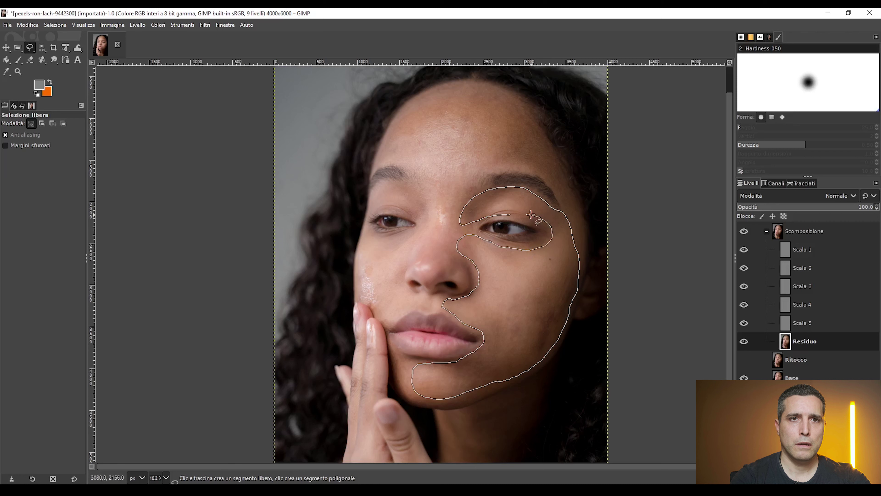
{"action": "left_click", "coordinate": [499, 221]}
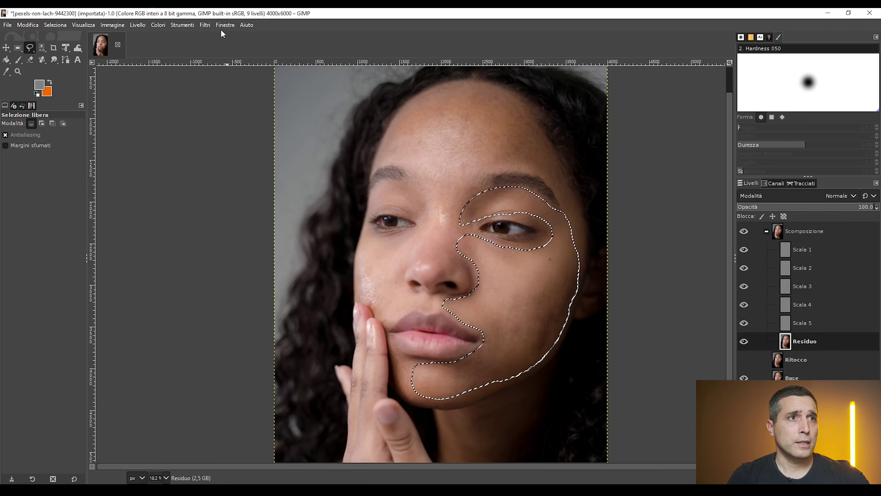
{"action": "left_click", "coordinate": [205, 24]}
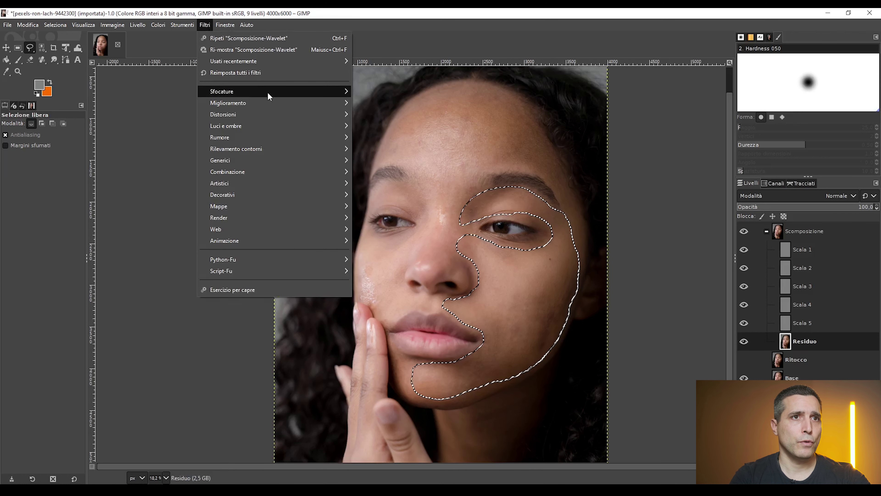
{"action": "mouse_move", "coordinate": [222, 91]}
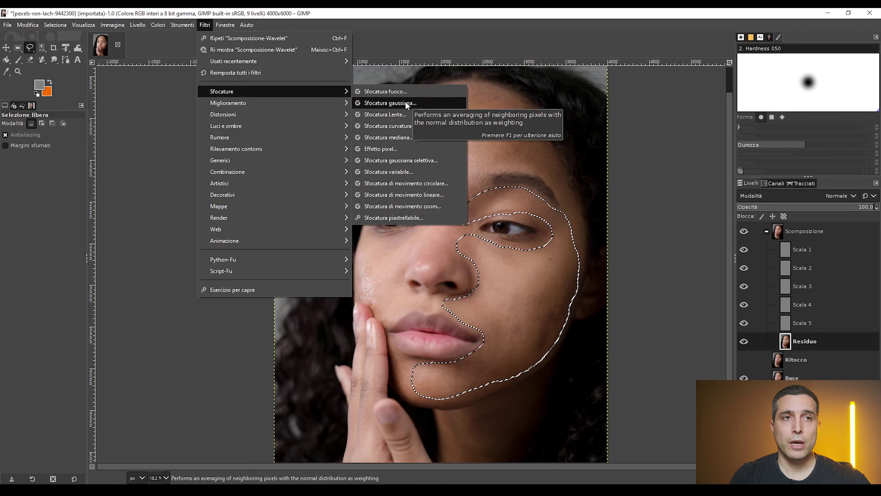
- Gaussian-blur the selected cheek on Residuo by 28.43 px, then deselect
{"action": "left_click", "coordinate": [406, 104]}
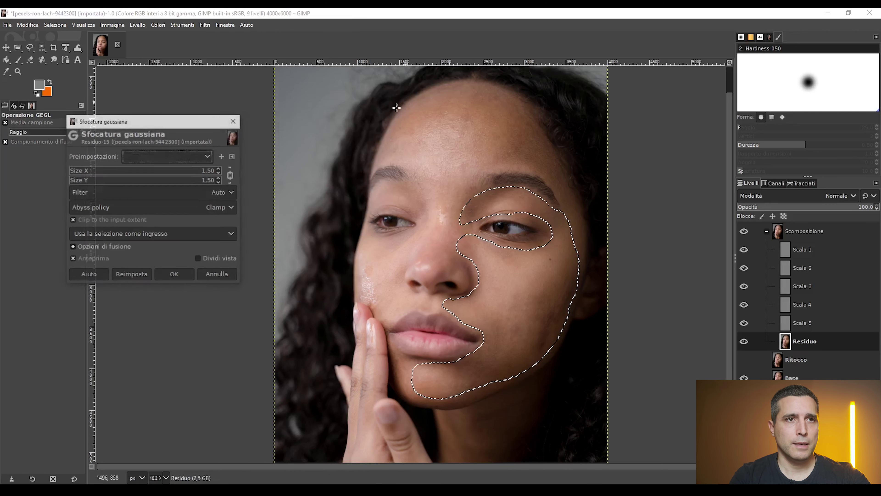
{"action": "left_click", "coordinate": [74, 179]}
{"action": "left_click_drag", "start_coordinate": [83, 180], "coordinate": [102, 180]}
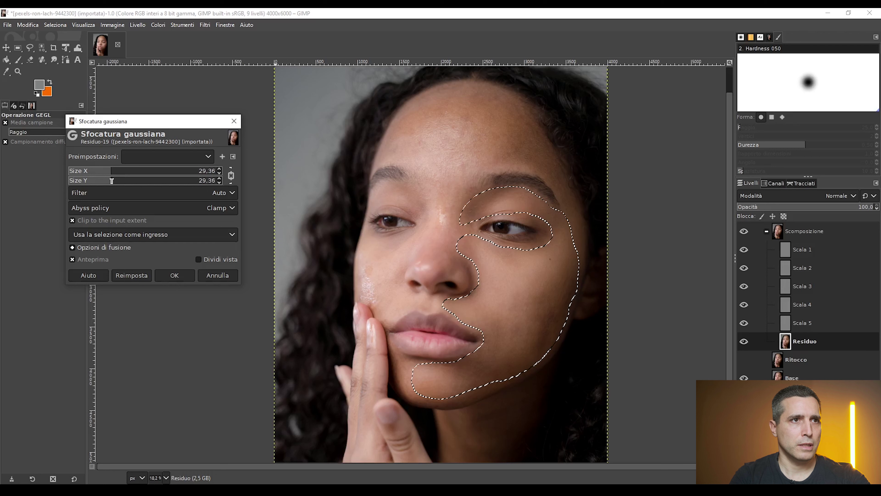
{"action": "left_click_drag", "start_coordinate": [111, 181], "coordinate": [110, 180]}
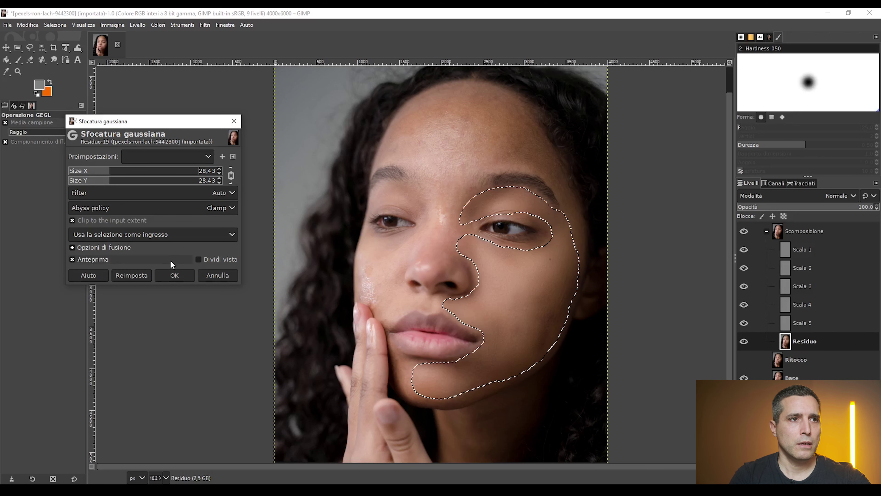
{"action": "left_click", "coordinate": [173, 275]}
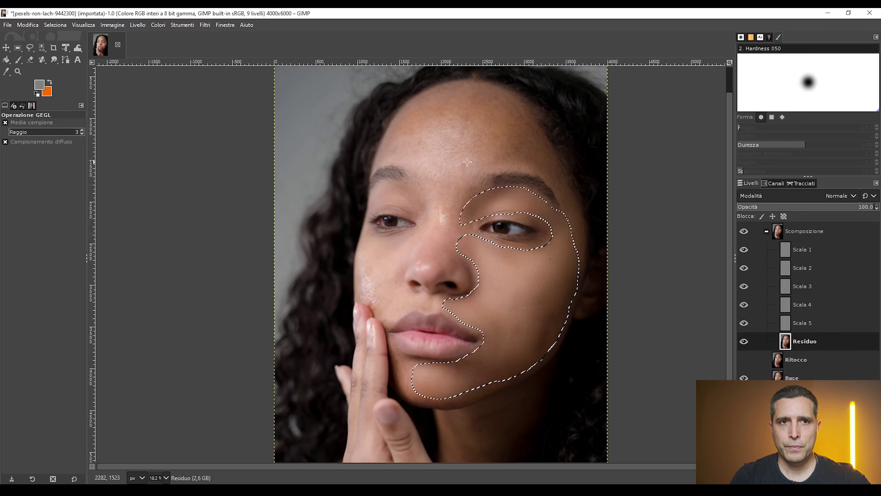
{"action": "left_click", "coordinate": [65, 24]}
{"action": "left_click", "coordinate": [63, 49]}
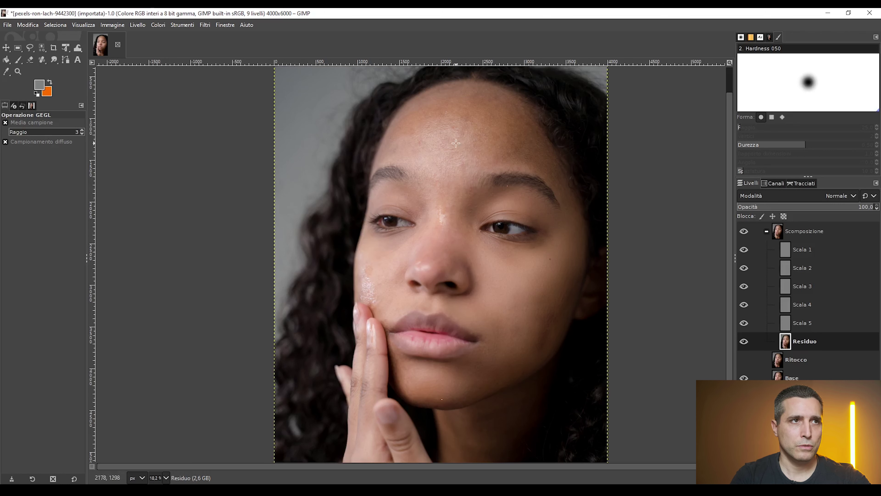
- Cancel the reopened Gaussian blur dialog unchanged and switch to the Free Select tool
{"action": "scroll", "coordinate": [607, 208], "scroll_direction": "up", "scroll_amount": 2}
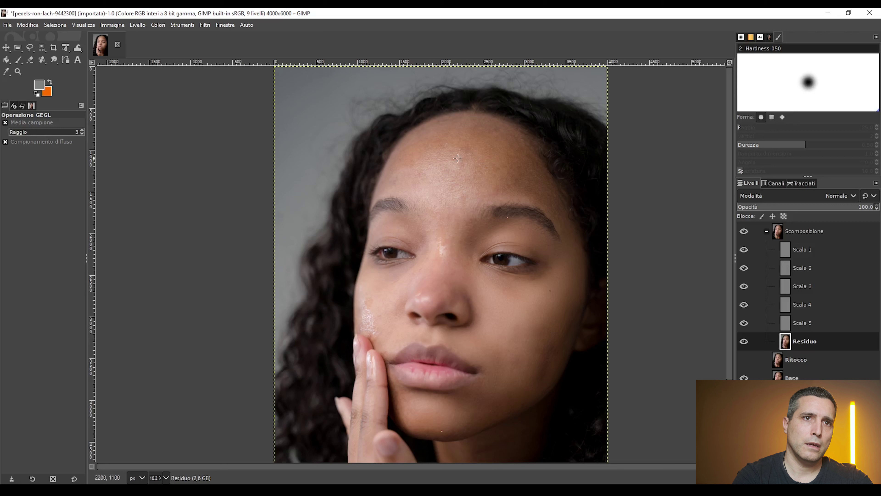
{"action": "key", "text": "ctrl+shift+f"}
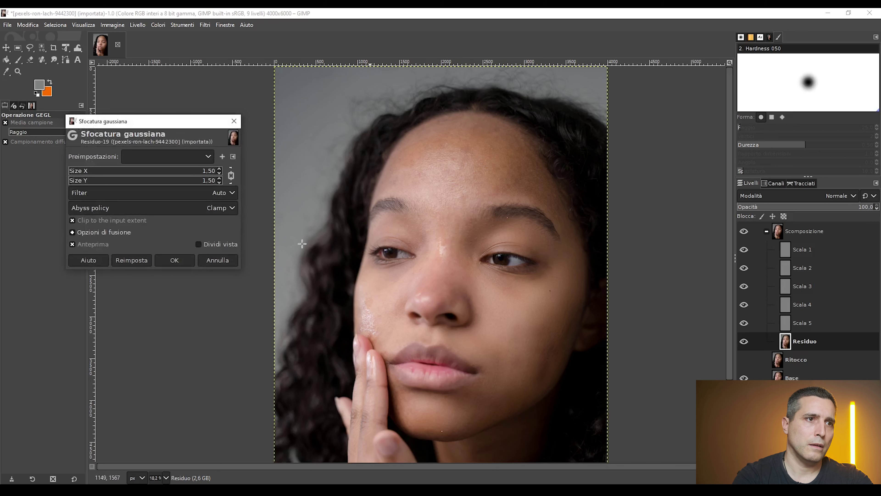
{"action": "left_click", "coordinate": [233, 261]}
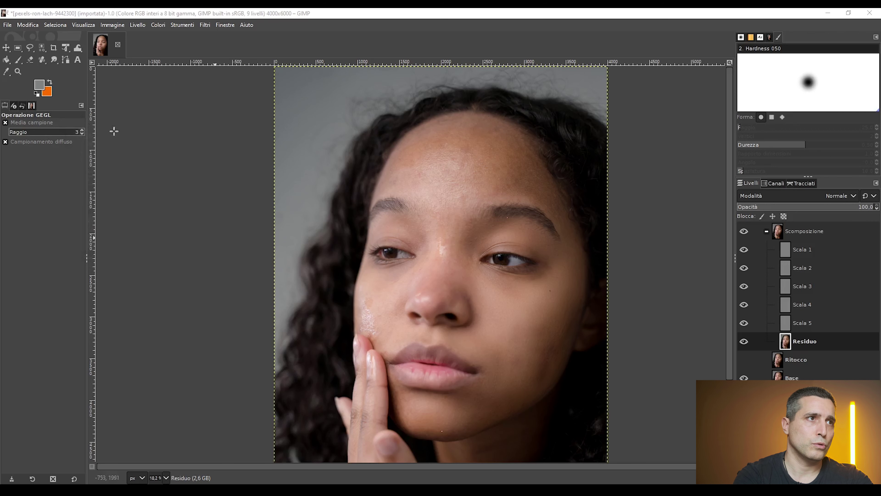
{"action": "left_click", "coordinate": [32, 48]}
- Trace a closed freehand outline from the hairline, between the brows, to the nose bridge
{"action": "left_click", "coordinate": [486, 113]}
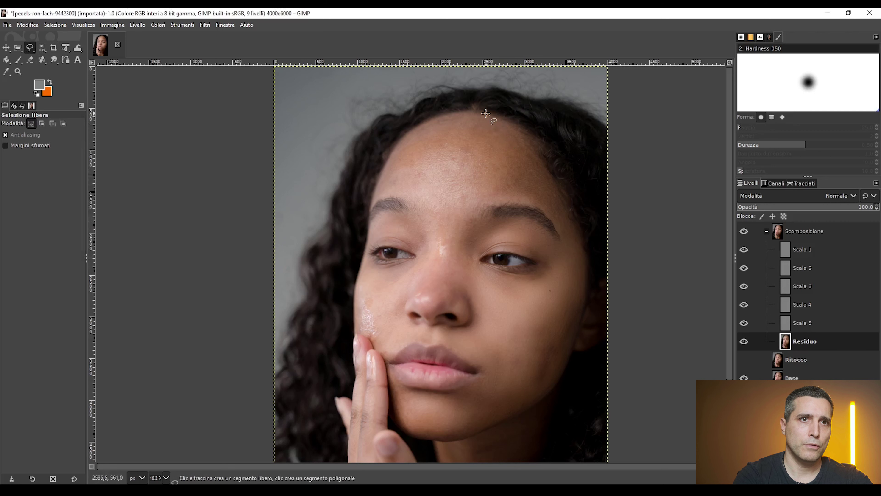
{"action": "left_click_drag", "start_coordinate": [386, 170], "coordinate": [380, 182]}
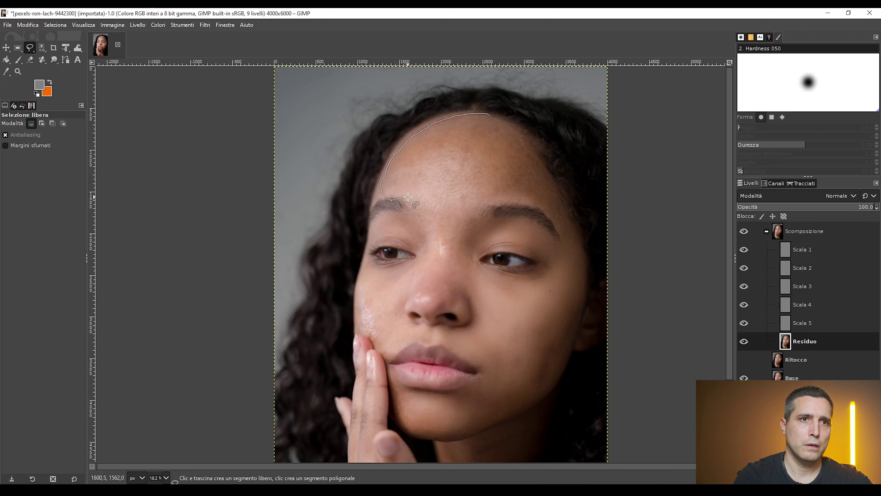
{"action": "left_click_drag", "start_coordinate": [424, 204], "coordinate": [428, 211]}
{"action": "left_click_drag", "start_coordinate": [428, 243], "coordinate": [422, 260]}
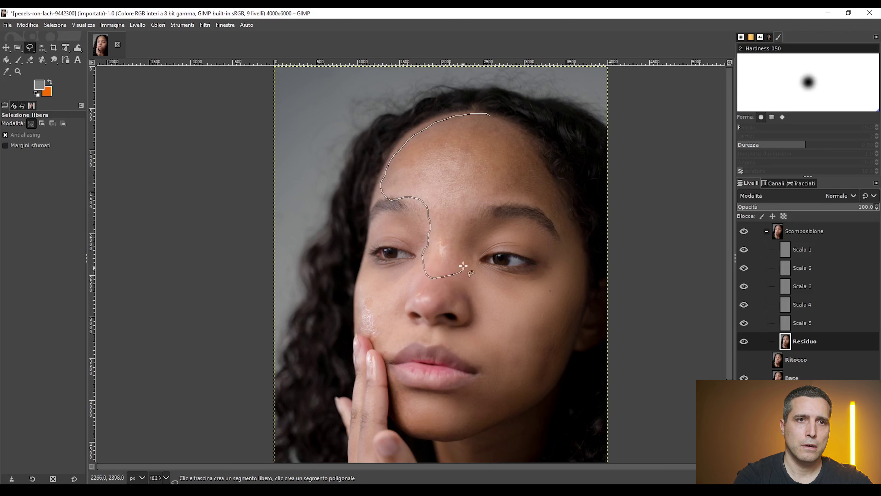
{"action": "mouse_move", "coordinate": [468, 235]}
{"action": "left_mouse_down"}
{"action": "mouse_move", "coordinate": [478, 203]}
{"action": "mouse_move", "coordinate": [504, 195]}
{"action": "mouse_move", "coordinate": [571, 213]}
{"action": "mouse_move", "coordinate": [530, 155]}
{"action": "left_mouse_up"}
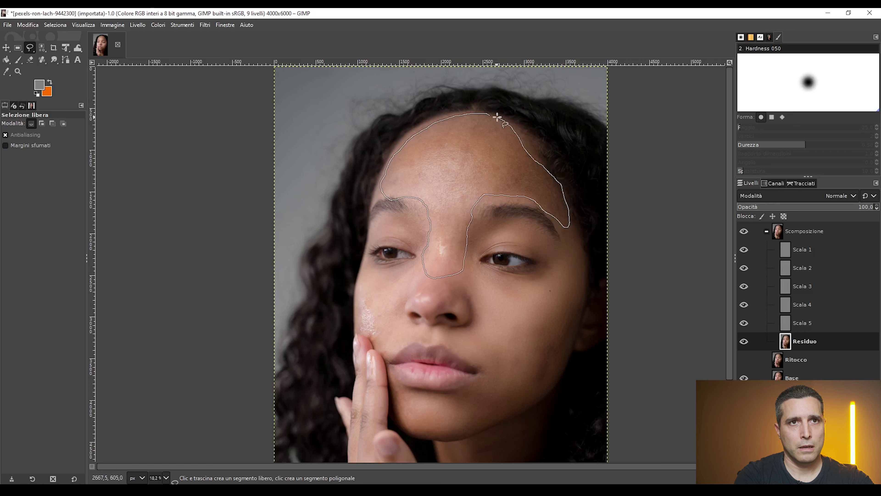
{"action": "left_click", "coordinate": [502, 132]}
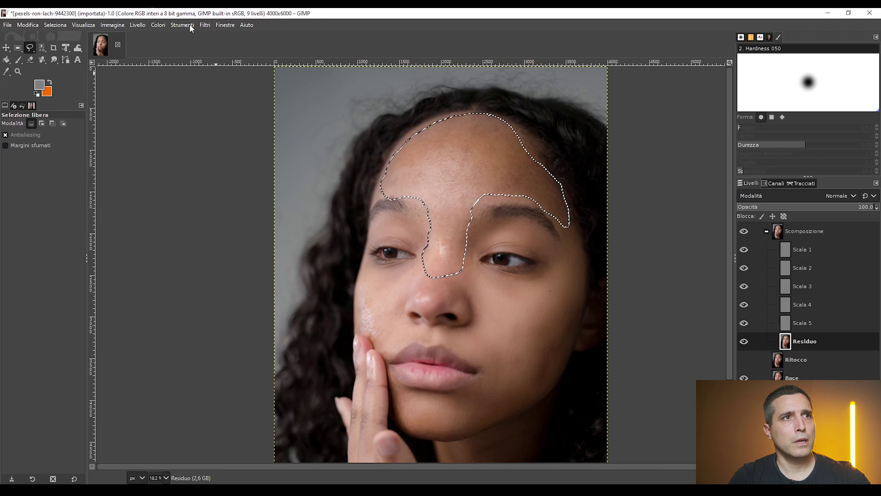
- Apply a Gaussian blur of about 27.81 to the forehead and nose-bridge selection
{"action": "left_click", "coordinate": [205, 25]}
{"action": "mouse_move", "coordinate": [222, 91]}
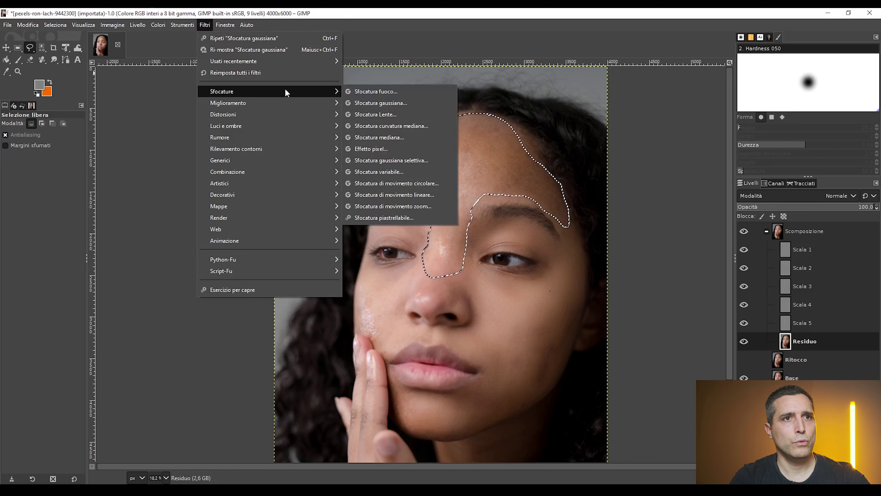
{"action": "left_click", "coordinate": [404, 107]}
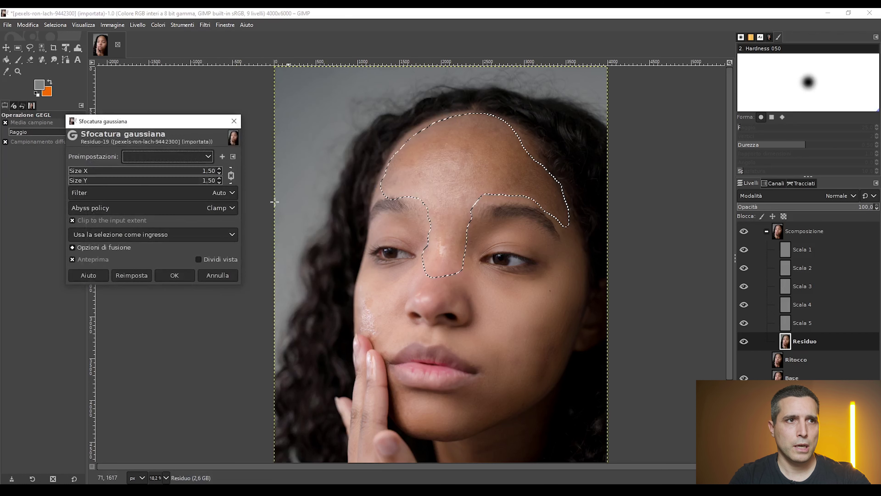
{"action": "mouse_move", "coordinate": [73, 179]}
{"action": "left_mouse_down"}
{"action": "mouse_move", "coordinate": [118, 179]}
{"action": "mouse_move", "coordinate": [109, 180]}
{"action": "left_mouse_up"}
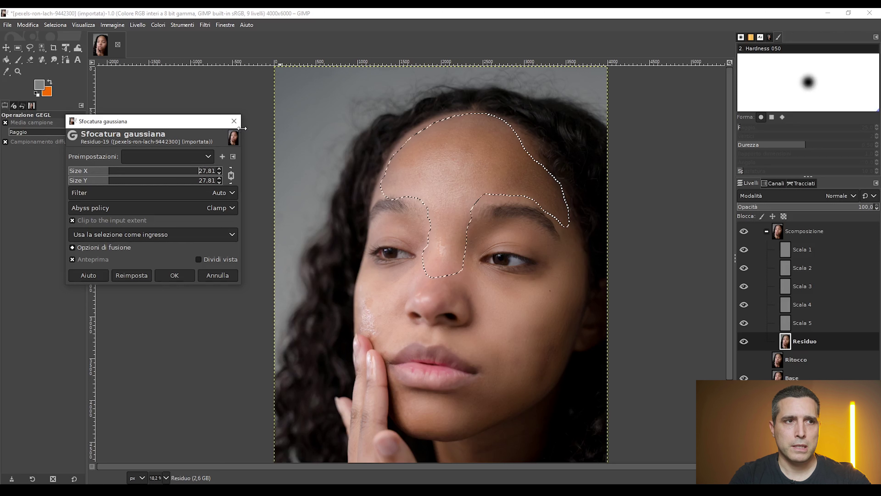
{"action": "left_click", "coordinate": [175, 276]}
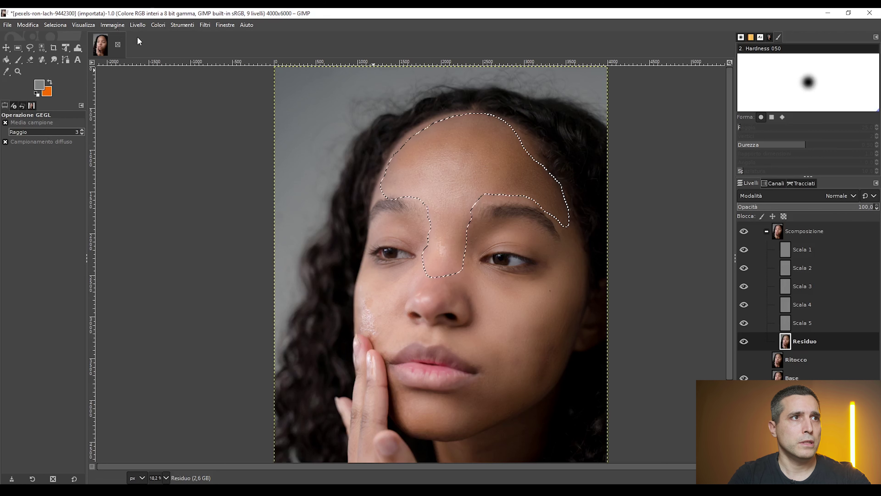
- Deselect, then toggle Scomposizione visibility to compare before and after, leaving it shown
{"action": "left_click", "coordinate": [55, 25]}
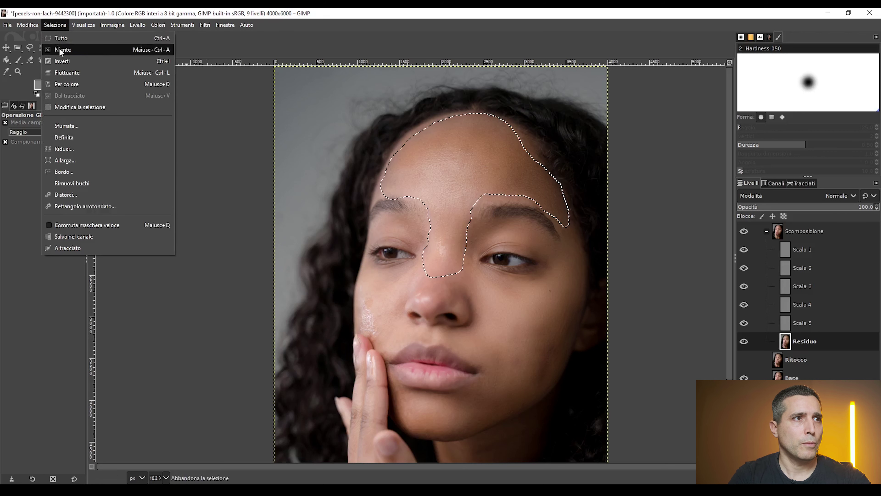
{"action": "left_click", "coordinate": [74, 52]}
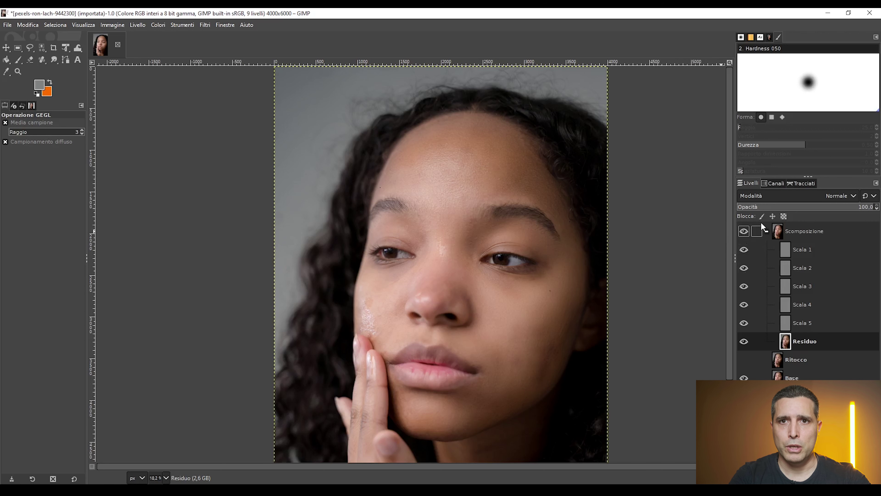
{"action": "left_click", "coordinate": [743, 231]}
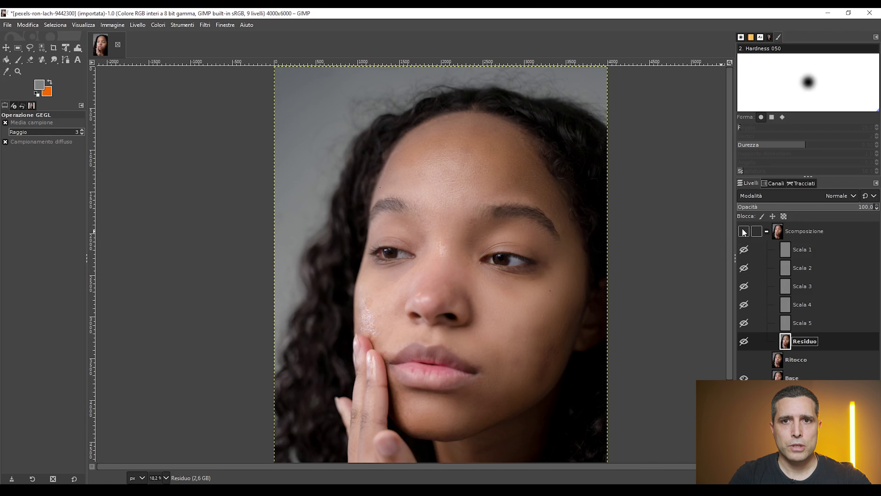
{"action": "left_click", "coordinate": [743, 230]}
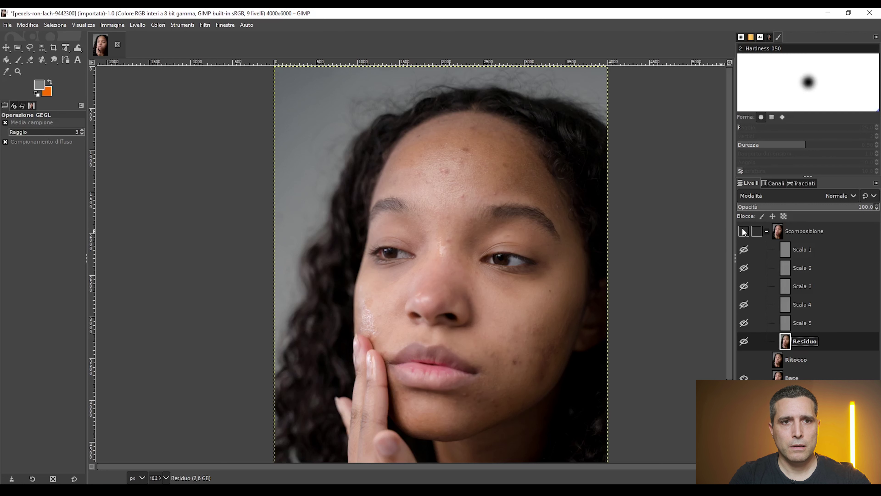
{"action": "left_click", "coordinate": [744, 231]}
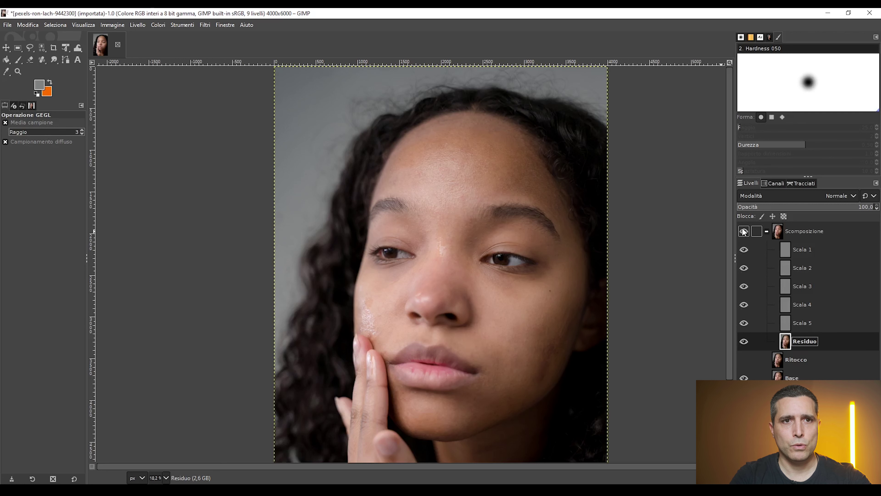
{"action": "left_click", "coordinate": [744, 231]}
{"action": "left_click", "coordinate": [744, 231]}
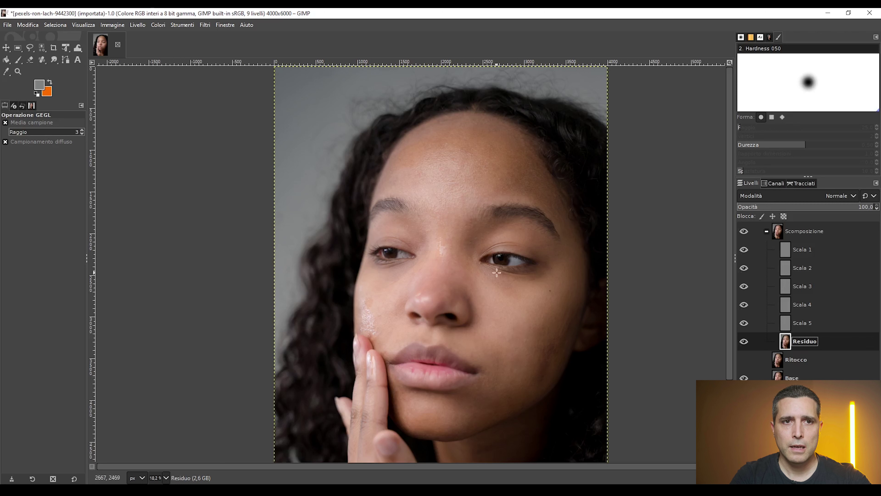
- Make Scala 5 active, hide Residuo, and zoom in close on the forehead detail
{"action": "left_click", "coordinate": [800, 323]}
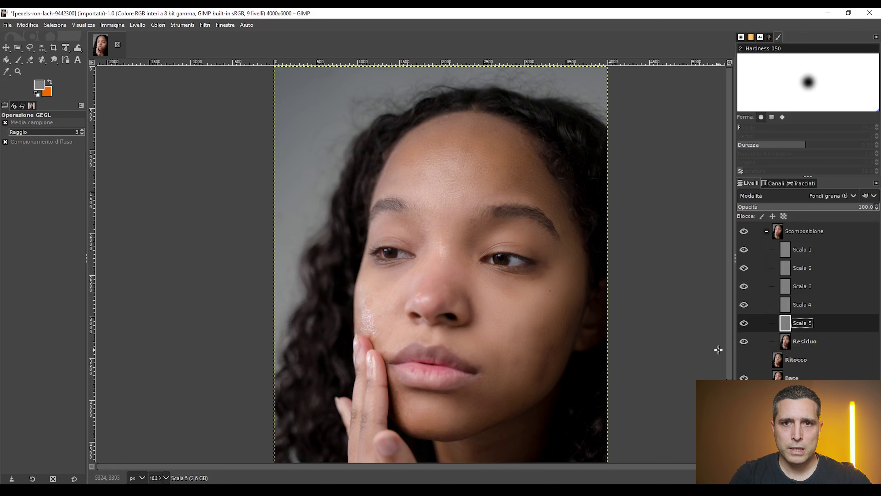
{"action": "left_click", "coordinate": [744, 341]}
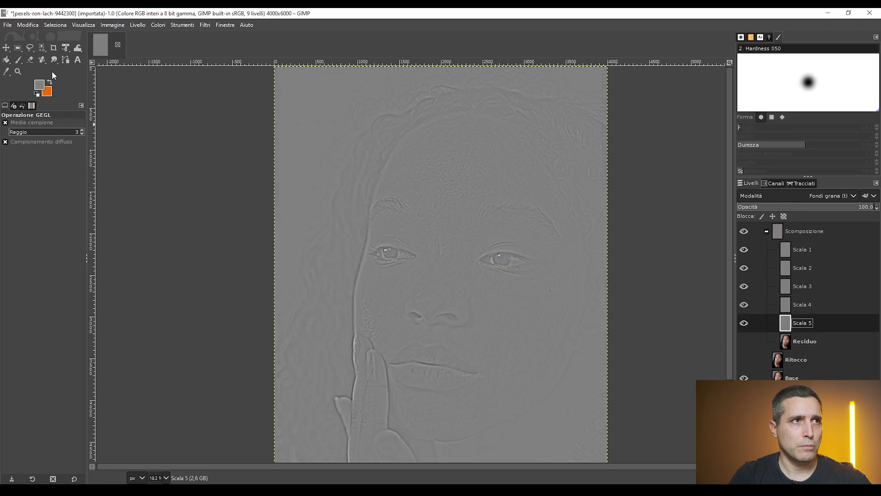
{"action": "left_click", "coordinate": [18, 72]}
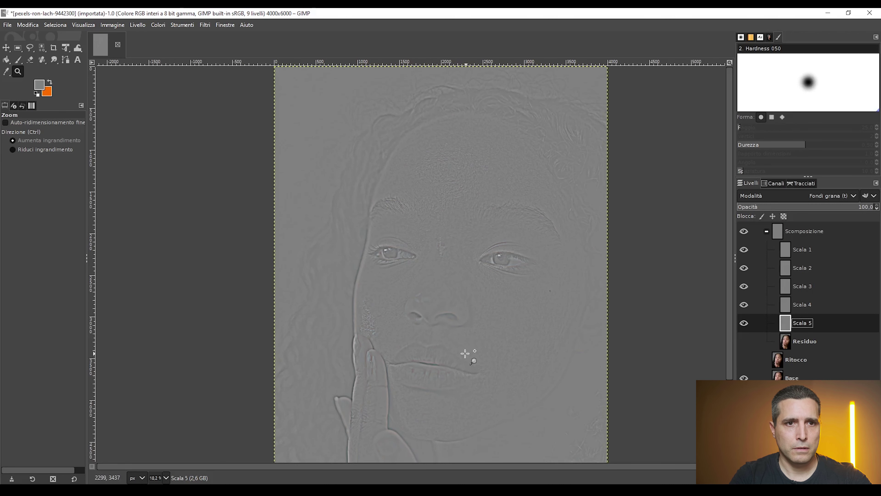
{"action": "left_click", "coordinate": [464, 351]}
{"action": "left_click", "coordinate": [464, 351]}
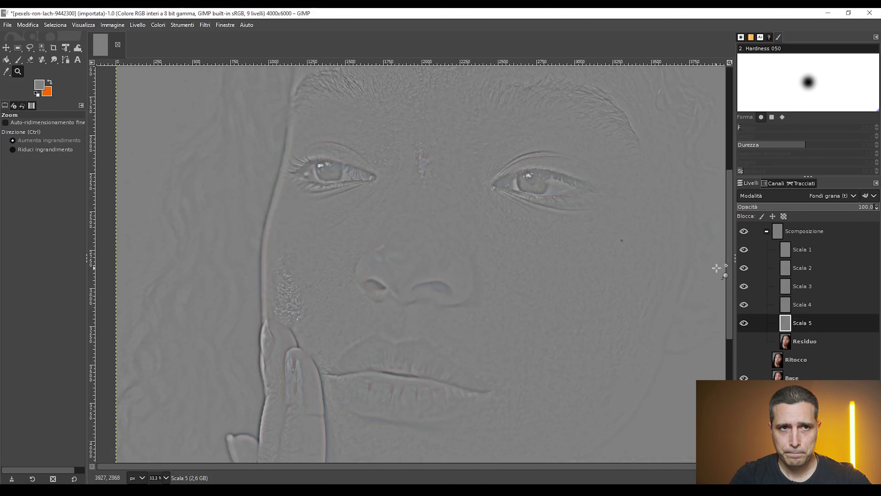
{"action": "scroll", "coordinate": [730, 306], "scroll_direction": "down", "scroll_amount": 1}
{"action": "scroll", "coordinate": [729, 320], "scroll_direction": "down", "scroll_amount": 1}
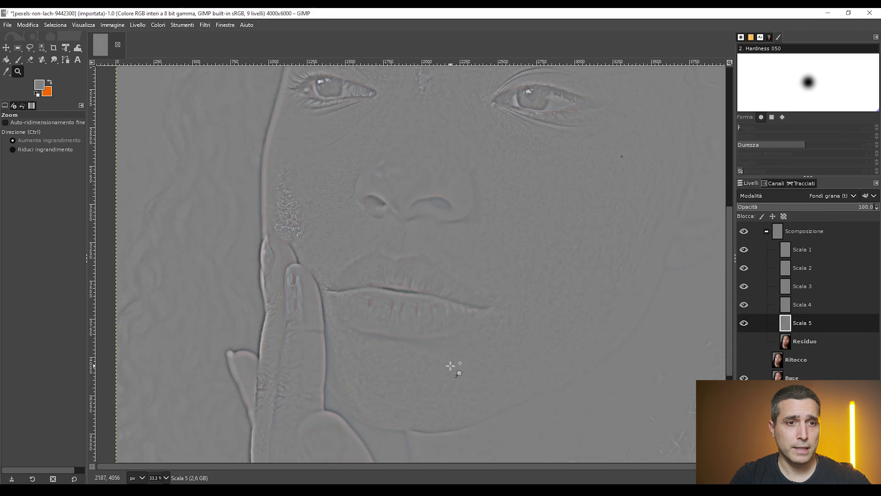
{"action": "left_click", "coordinate": [429, 386]}
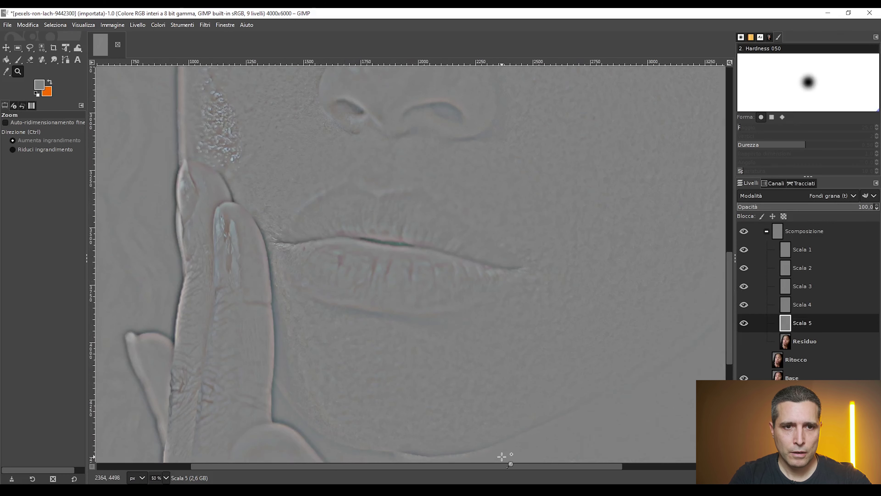
{"action": "left_click_drag", "start_coordinate": [507, 465], "coordinate": [587, 466]}
{"action": "left_click_drag", "start_coordinate": [728, 334], "coordinate": [724, 184]}
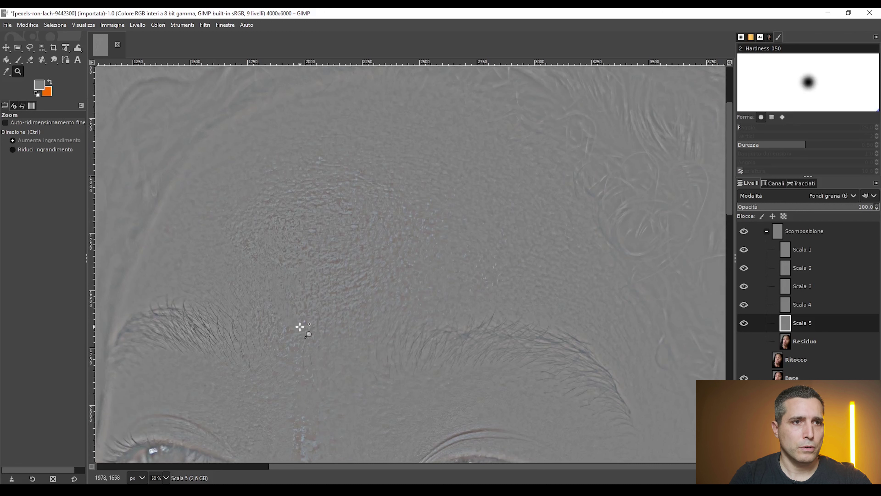
- Paint sampled neutral grey over forehead blemishes on Scala 5 and Scala 1, brush size 52
{"action": "left_click", "coordinate": [20, 61]}
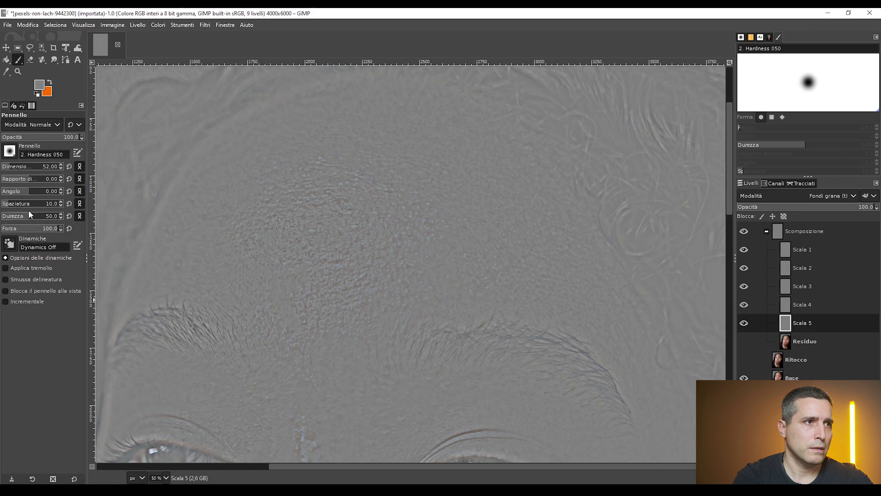
{"action": "scroll", "coordinate": [45, 224], "scroll_direction": "up", "scroll_amount": 9}
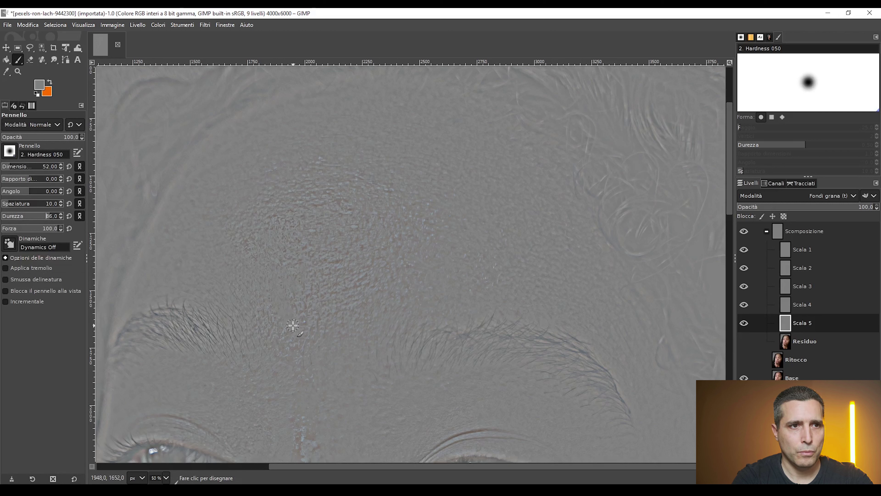
{"action": "left_click", "coordinate": [307, 323]}
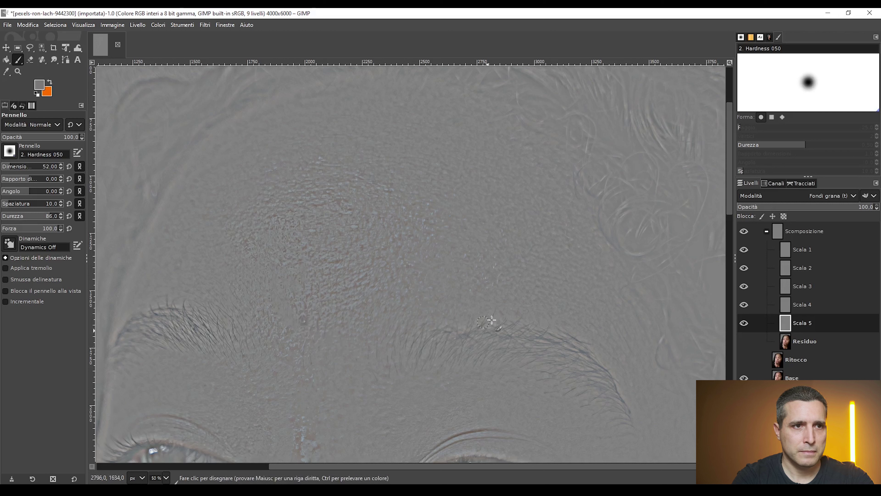
{"action": "left_click", "coordinate": [787, 249]}
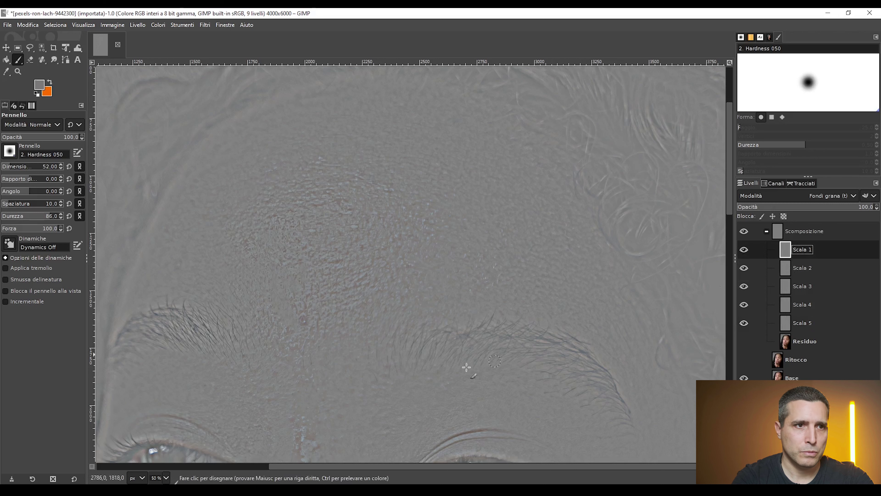
{"action": "key", "text": "ctrl"}
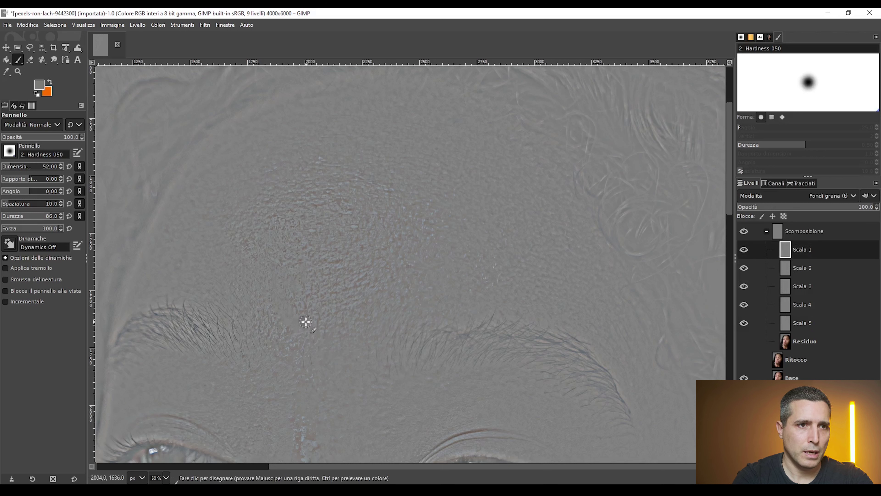
{"action": "left_click", "coordinate": [303, 321]}
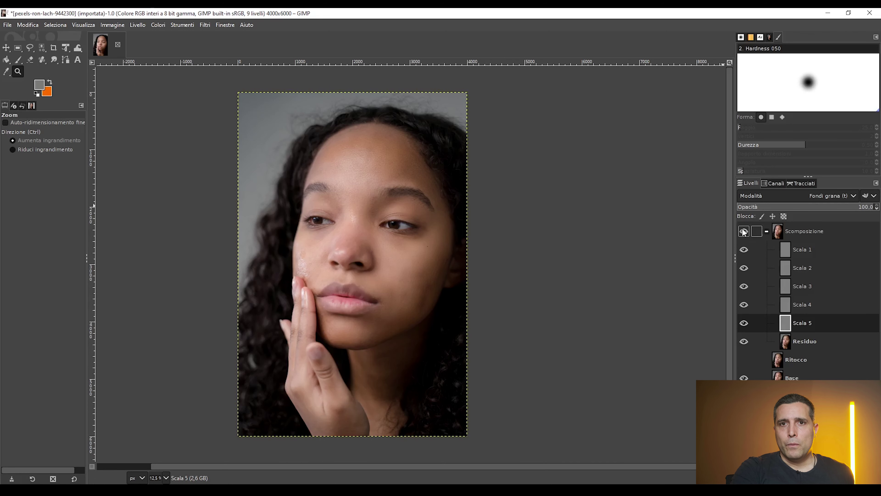
- Toggle the Scomposizione group off and back on to compare the retouched portrait
{"action": "left_click", "coordinate": [744, 231]}
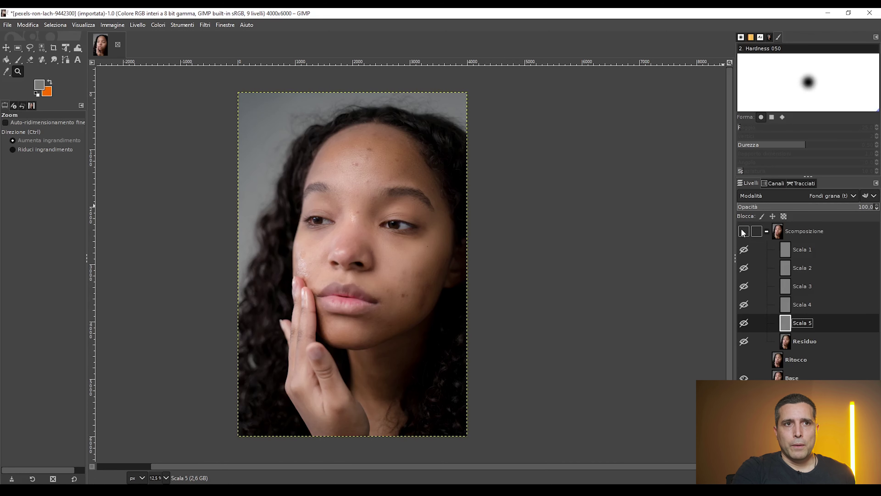
{"action": "left_click", "coordinate": [744, 231]}
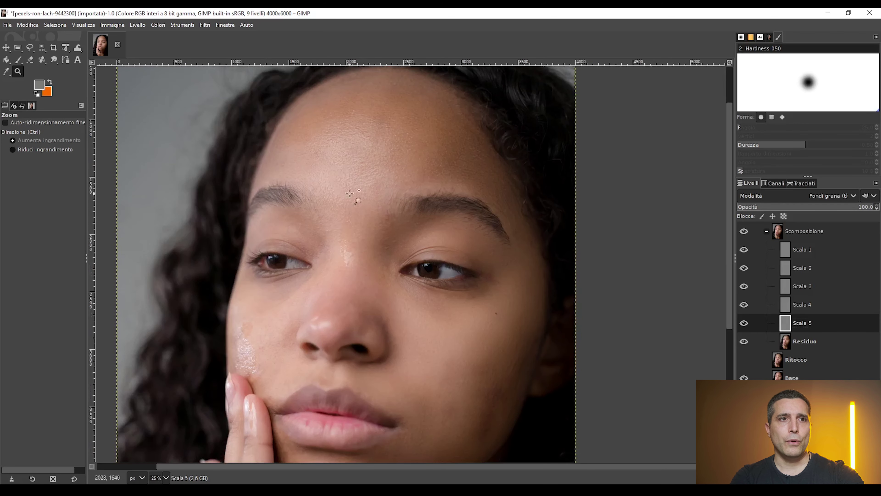
{"action": "scroll", "coordinate": [391, 309], "scroll_direction": "down", "scroll_amount": 3}
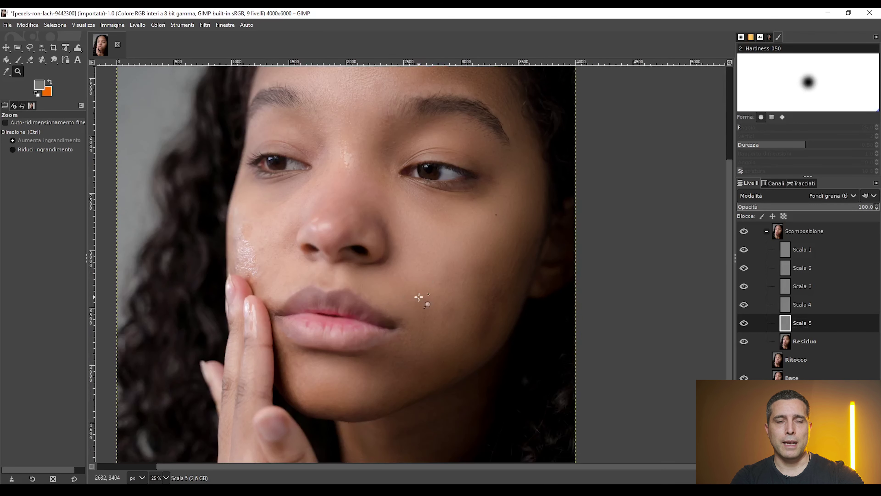
{"action": "scroll", "coordinate": [419, 297], "scroll_direction": "up", "scroll_amount": 3}
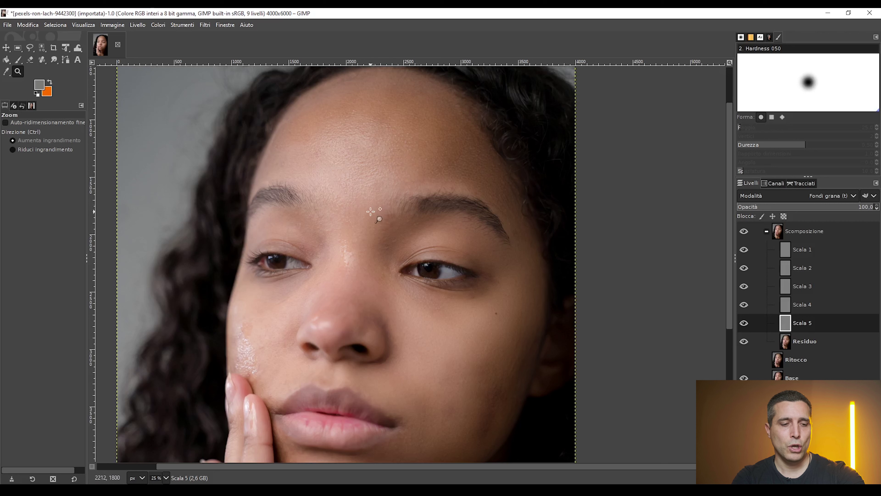
{"action": "left_click", "coordinate": [385, 207], "text": "ctrl"}
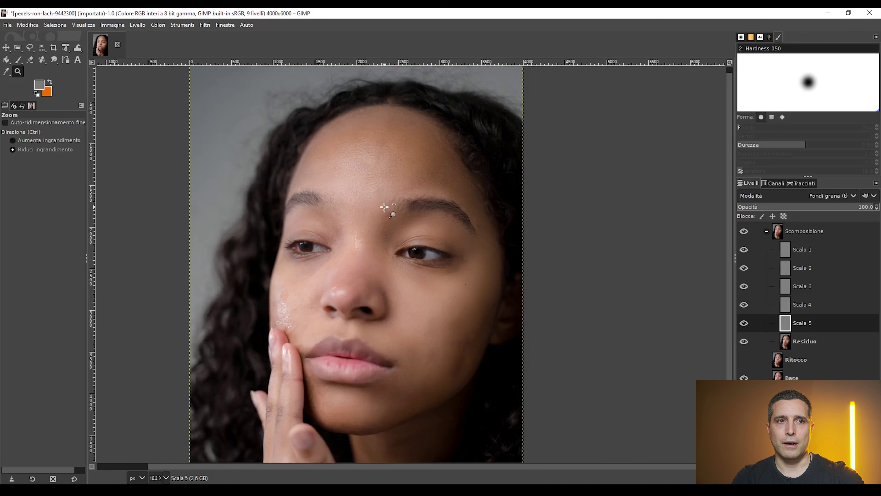
{"action": "left_click", "coordinate": [385, 207], "text": "ctrl"}
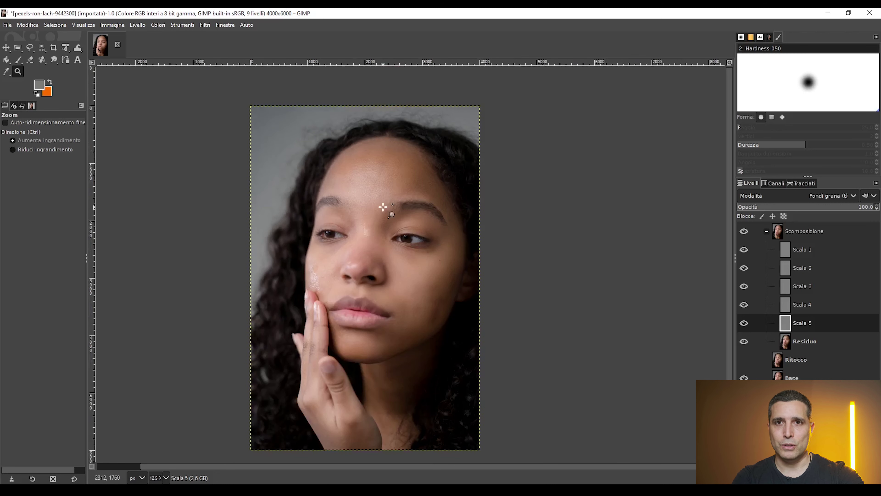